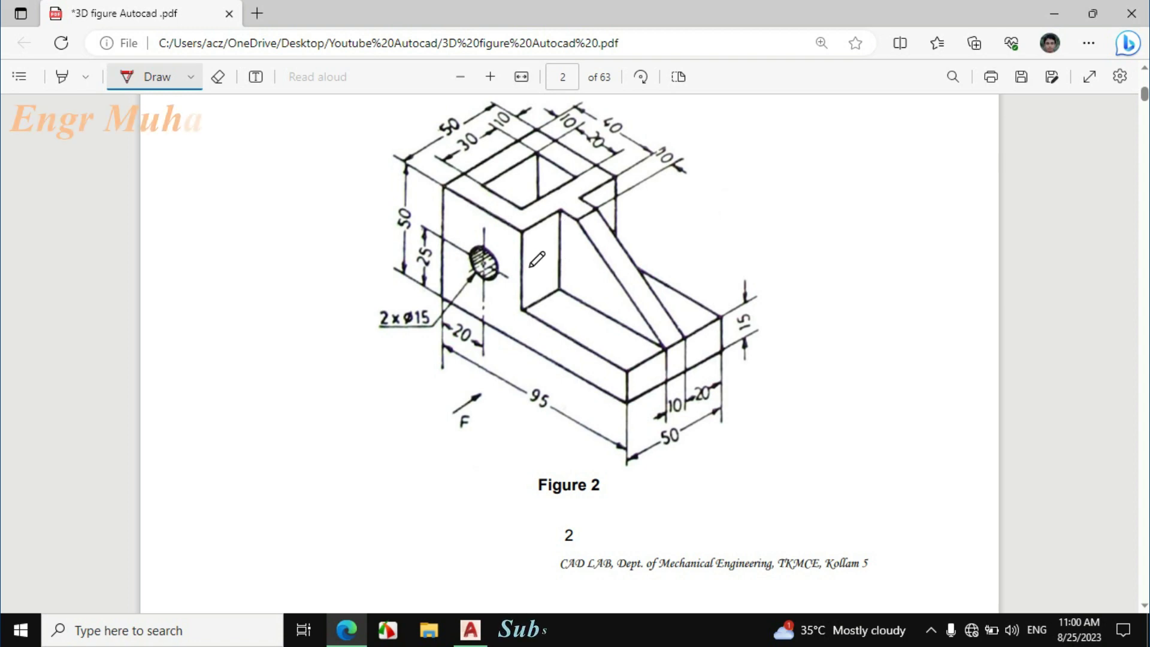
Circle arrow F, trace the front base edge and underline 95 in red, then go back to AutoCAD
{"action": "mouse_move", "coordinate": [501, 381]}
{"action": "left_mouse_down"}
{"action": "mouse_move", "coordinate": [457, 441]}
{"action": "mouse_move", "coordinate": [488, 387]}
{"action": "left_mouse_up"}
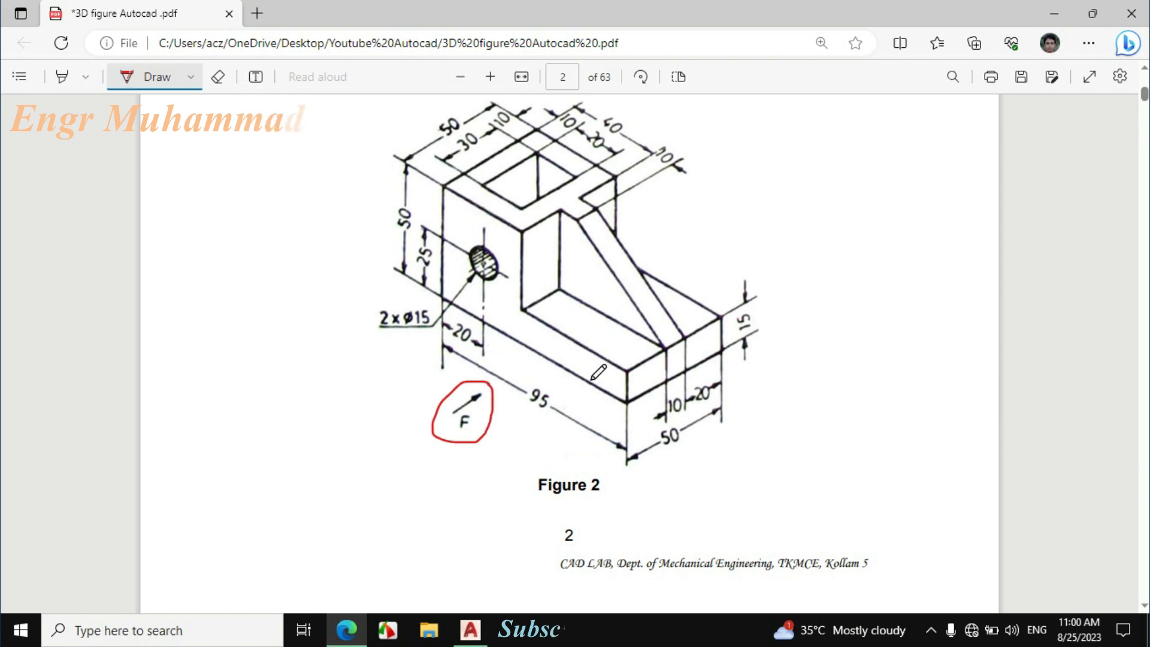
{"action": "left_click_drag", "start_coordinate": [444, 299], "coordinate": [617, 392]}
{"action": "left_click_drag", "start_coordinate": [511, 393], "coordinate": [550, 414]}
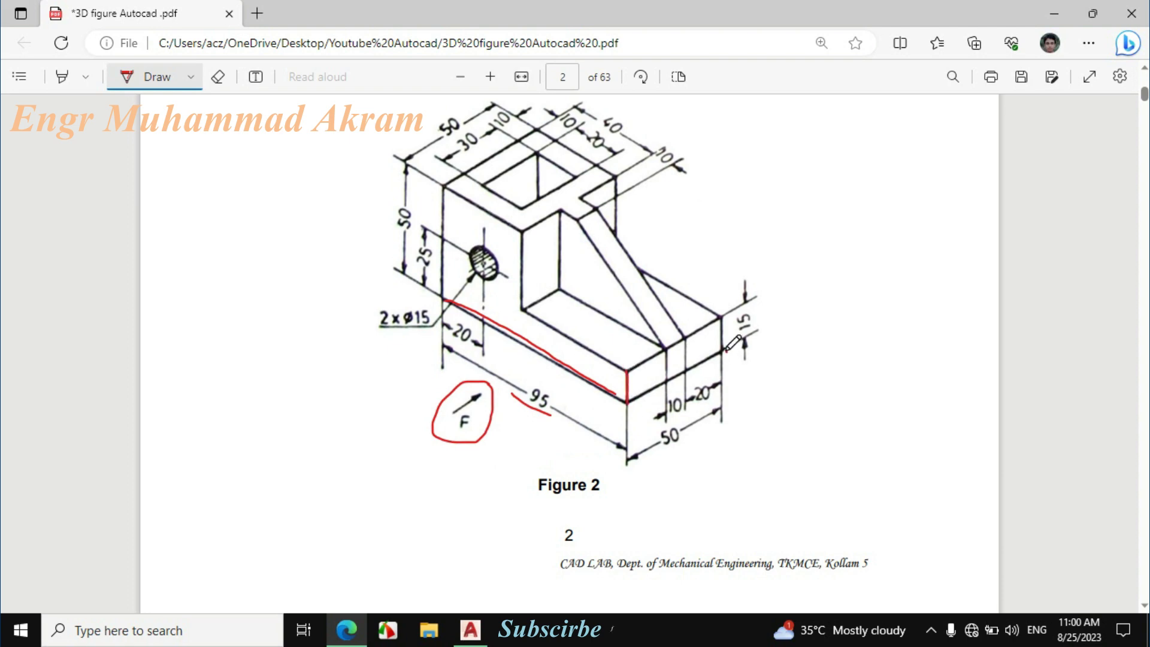
{"action": "key", "text": "alt+Tab"}
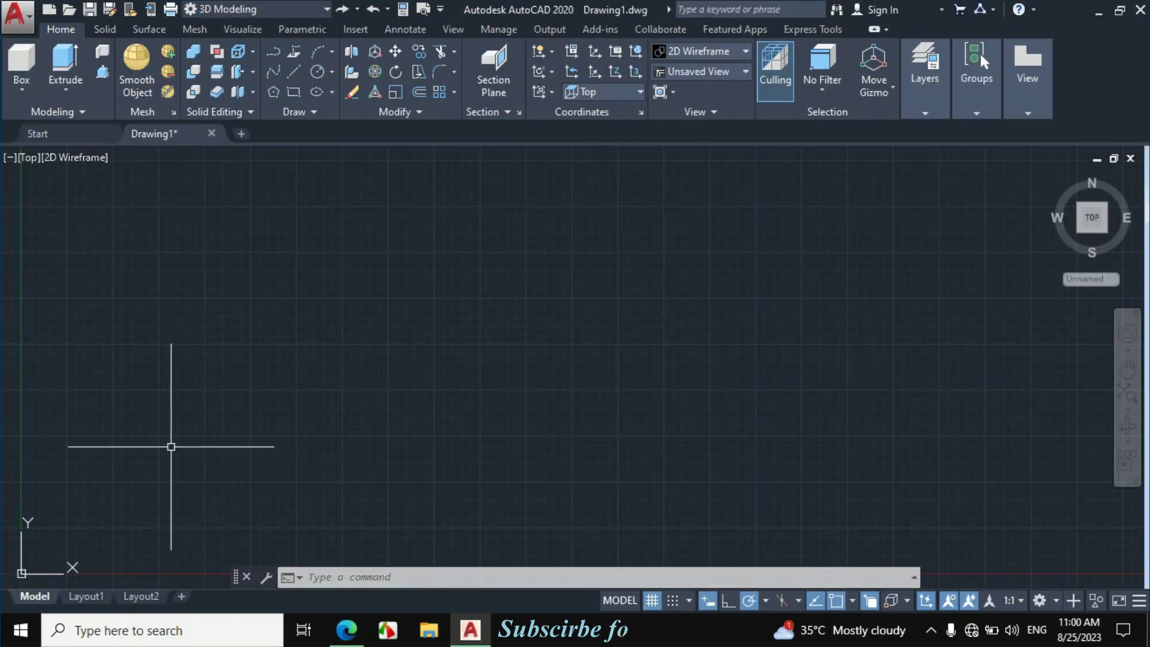
Switch to the Front view and draw a 95 × 10 base plate rectangle
{"action": "left_click", "coordinate": [34, 158]}
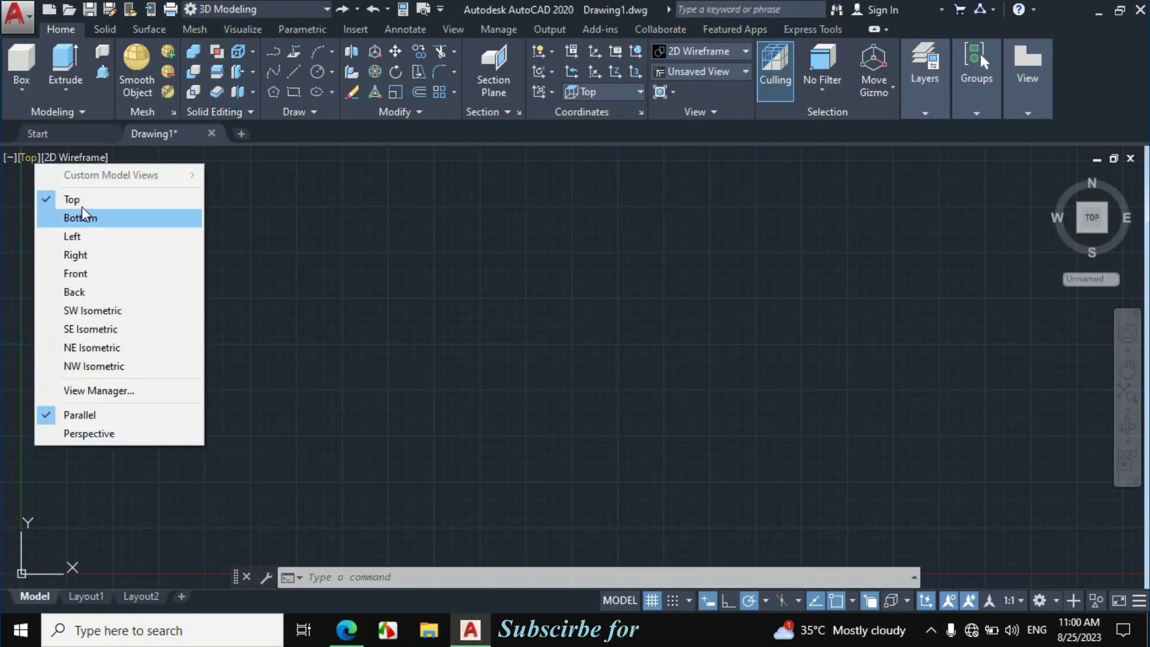
{"action": "left_click", "coordinate": [103, 273]}
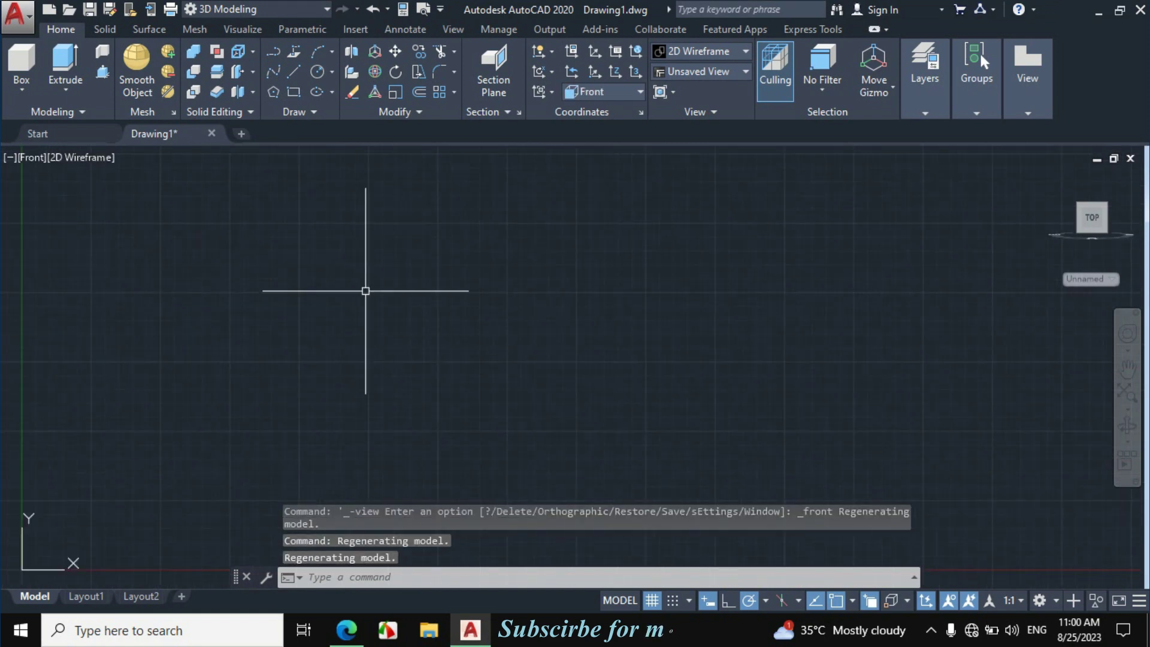
{"action": "left_click", "coordinate": [293, 92]}
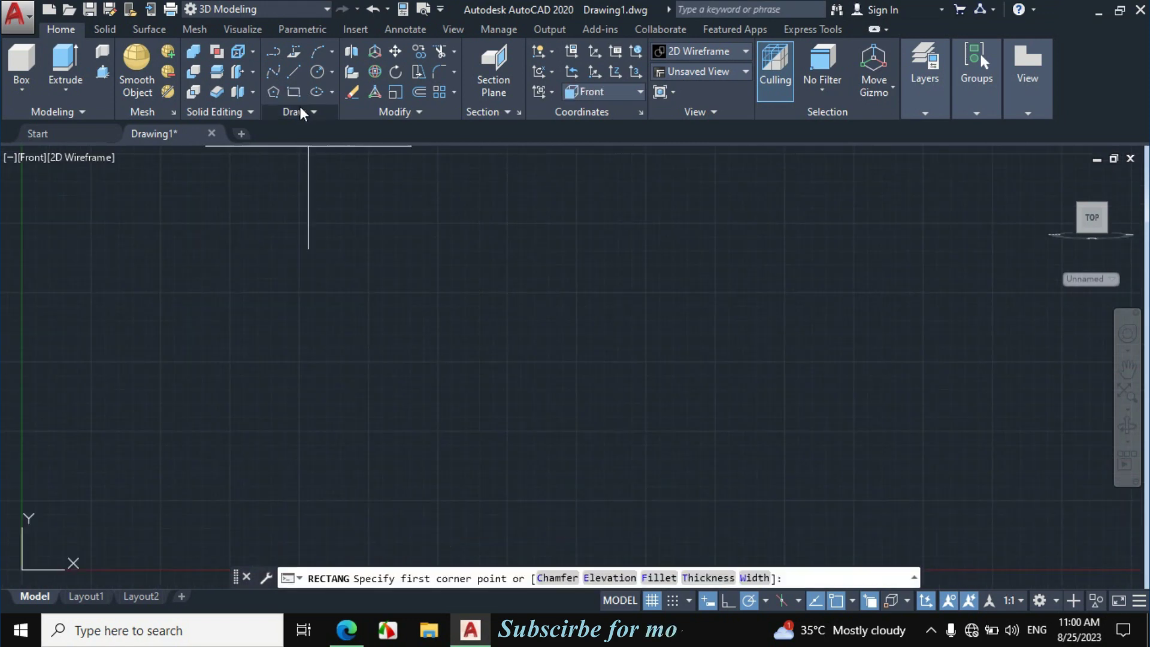
{"action": "left_click", "coordinate": [400, 321]}
{"action": "type", "text": "95"}
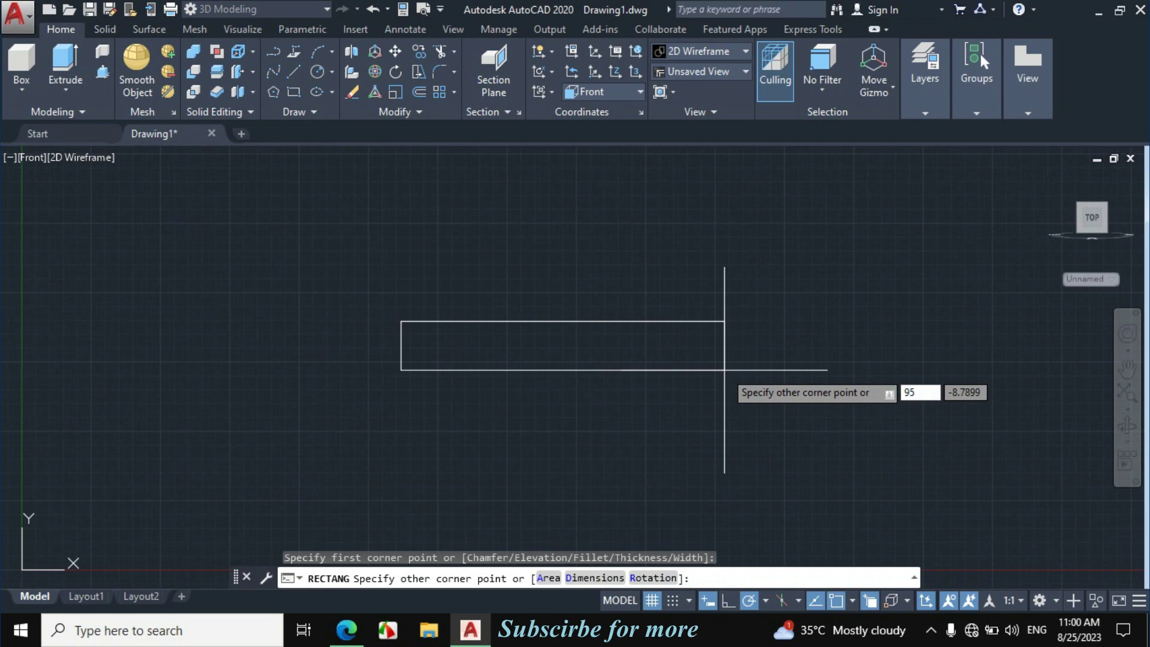
{"action": "key", "text": "Tab"}
{"action": "type", "text": "10"}
{"action": "key", "text": "Return"}
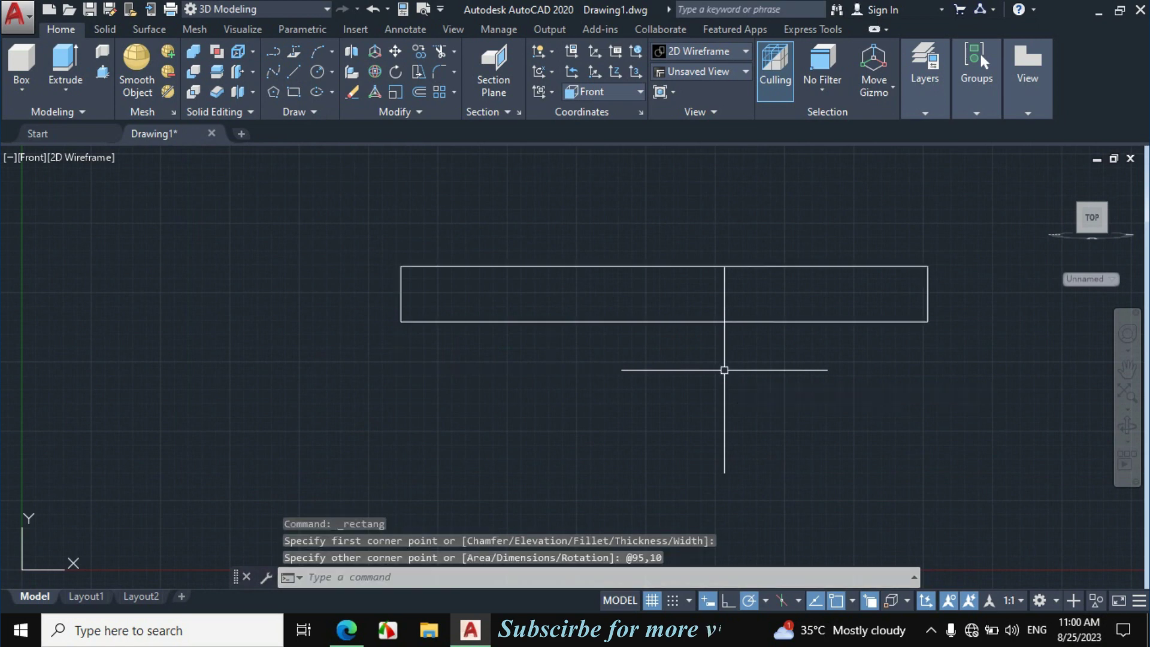
{"action": "scroll", "coordinate": [482, 430], "scroll_direction": "down", "scroll_amount": 2}
{"action": "scroll", "coordinate": [481, 429], "scroll_direction": "down", "scroll_amount": 1}
{"action": "scroll", "coordinate": [516, 378], "scroll_direction": "up", "scroll_amount": 2}
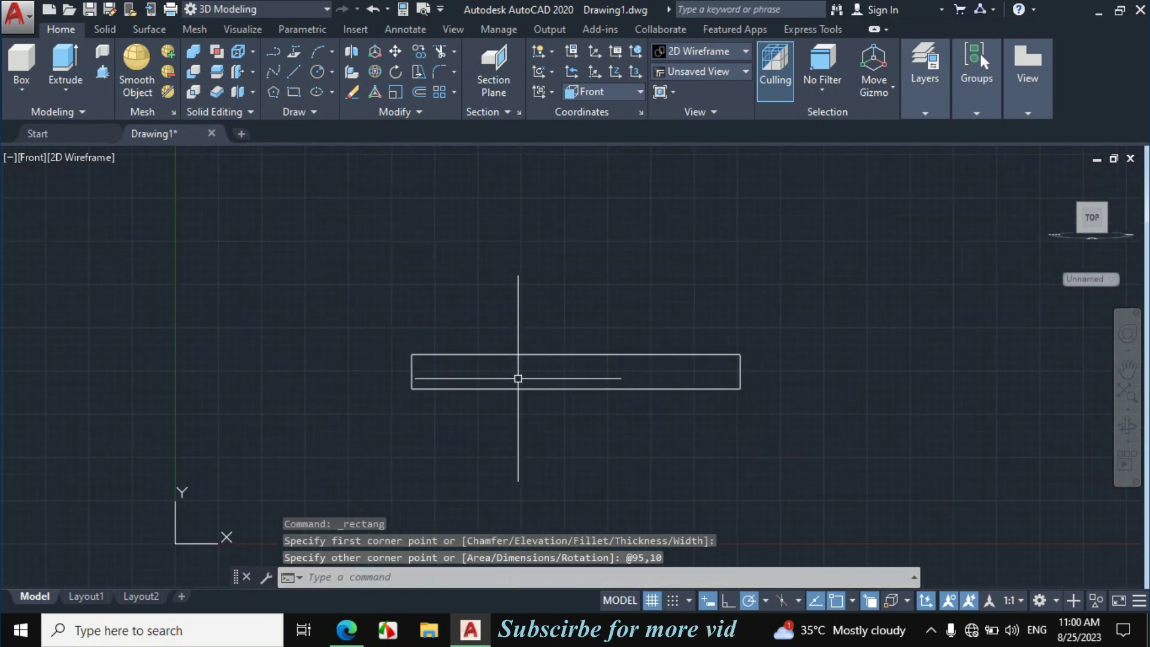
In the PDF, mark the block's left edge, the 50 height and the 40 edge in red
{"action": "left_click", "coordinate": [346, 630]}
{"action": "left_click_drag", "start_coordinate": [438, 297], "coordinate": [441, 230]}
{"action": "mouse_move", "coordinate": [409, 270]}
{"action": "left_mouse_down"}
{"action": "mouse_move", "coordinate": [411, 186]}
{"action": "mouse_move", "coordinate": [444, 184]}
{"action": "mouse_move", "coordinate": [498, 216]}
{"action": "left_mouse_up"}
{"action": "left_click_drag", "start_coordinate": [574, 112], "coordinate": [634, 151]}
{"action": "left_click", "coordinate": [470, 629]}
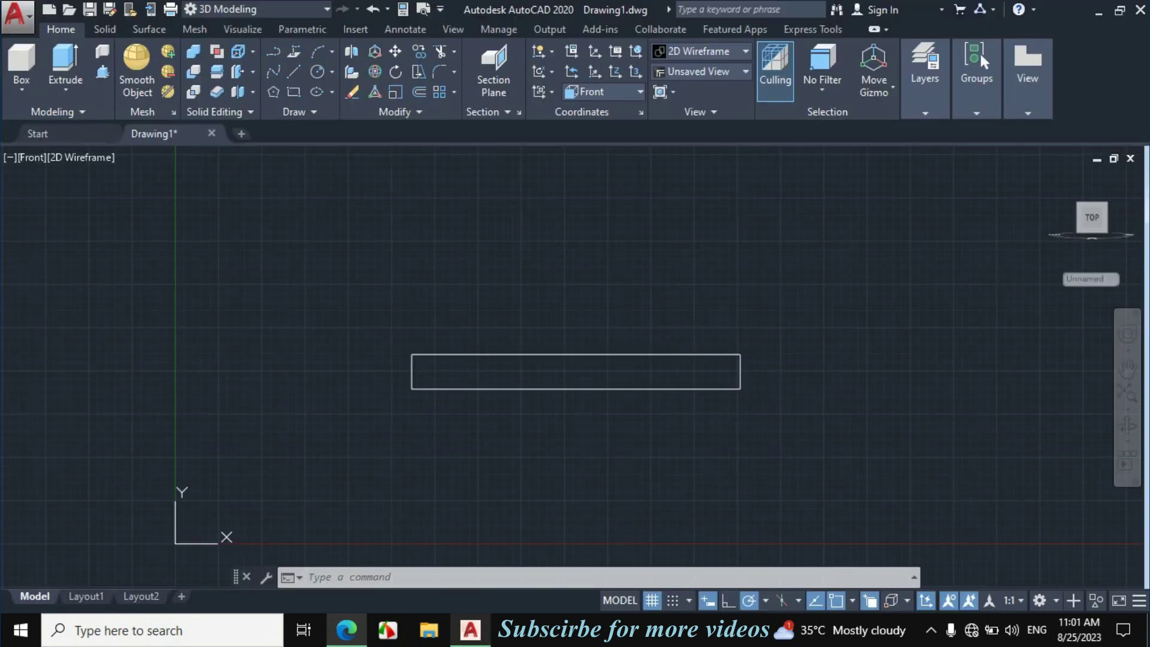
Draw the upright block outline from the plate's lower-left corner: 50 up, then 40 across
{"action": "type", "text": "l"}
{"action": "key", "text": "Return"}
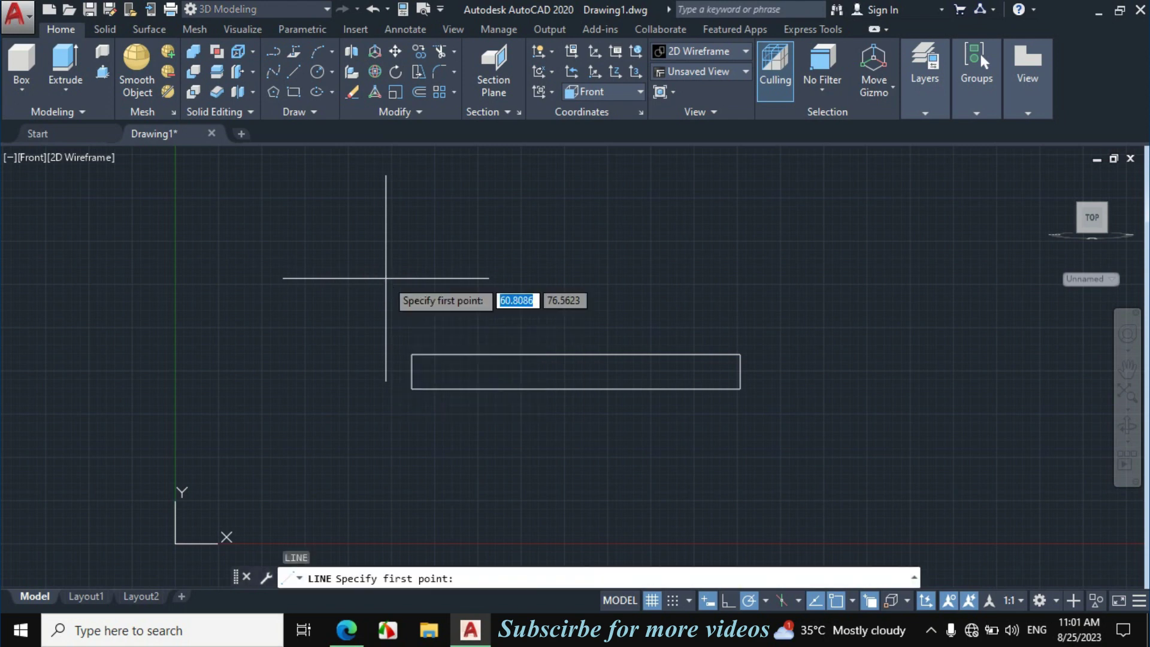
{"action": "left_click", "coordinate": [412, 388]}
{"action": "type", "text": "50"}
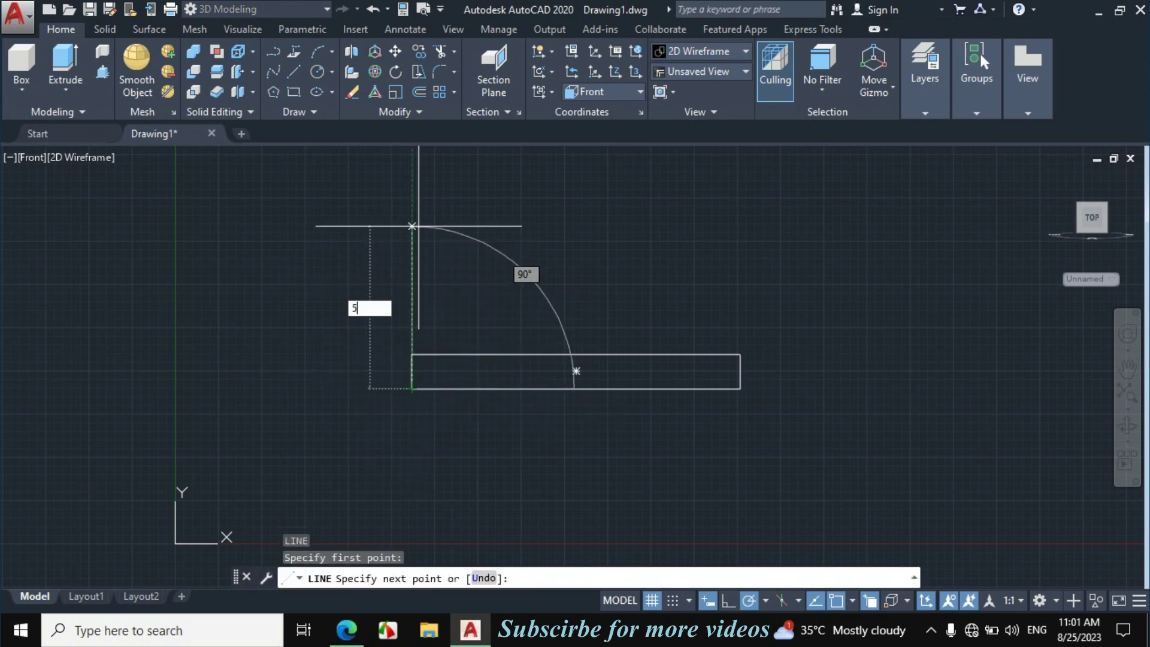
{"action": "key", "text": "Return"}
{"action": "type", "text": "40"}
{"action": "key", "text": "Return"}
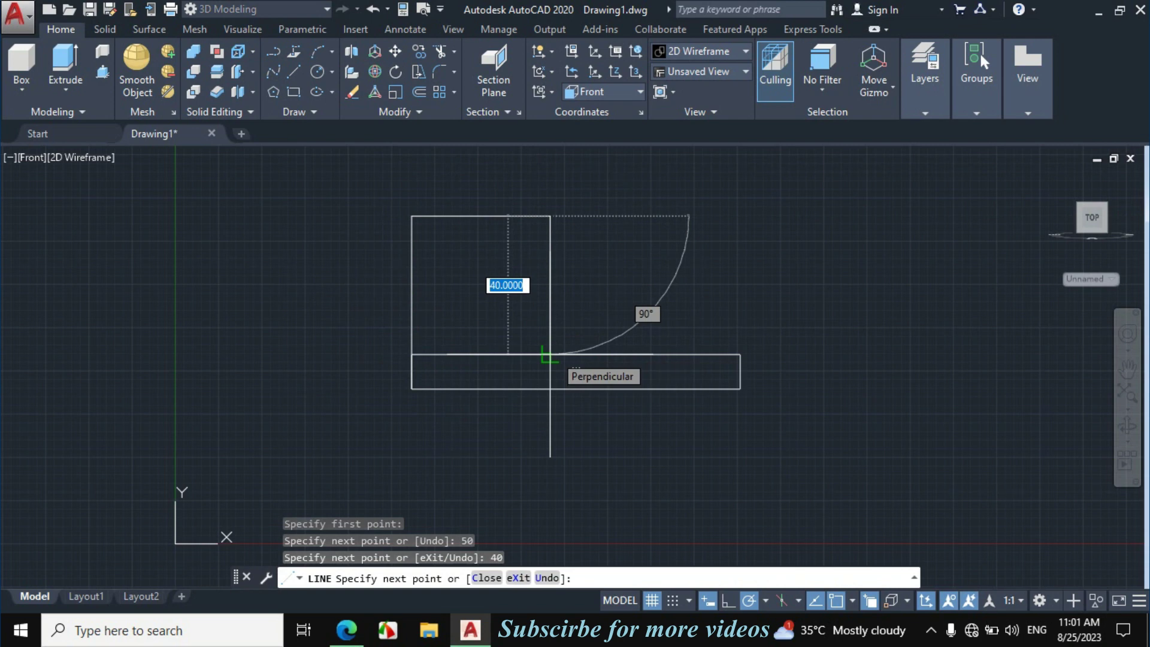
{"action": "key", "text": "Escape"}
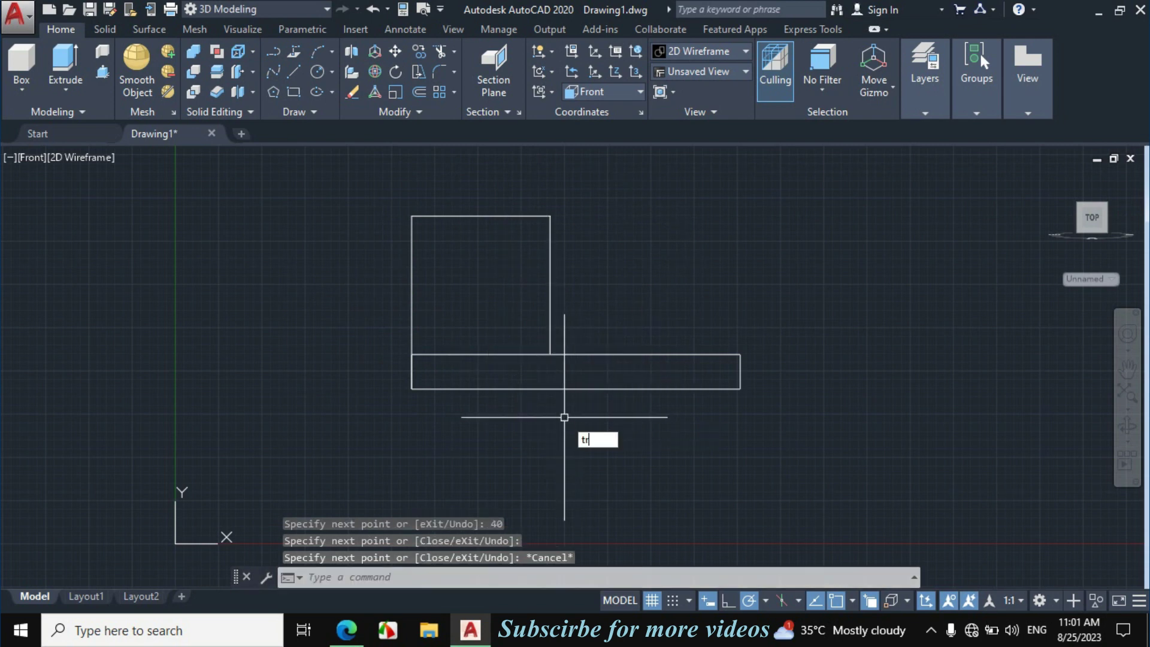
Trim away the plate edge shared with the block to form one L-shaped profile
{"action": "type", "text": "tr"}
{"action": "key", "text": "Return"}
{"action": "key", "text": "Return"}
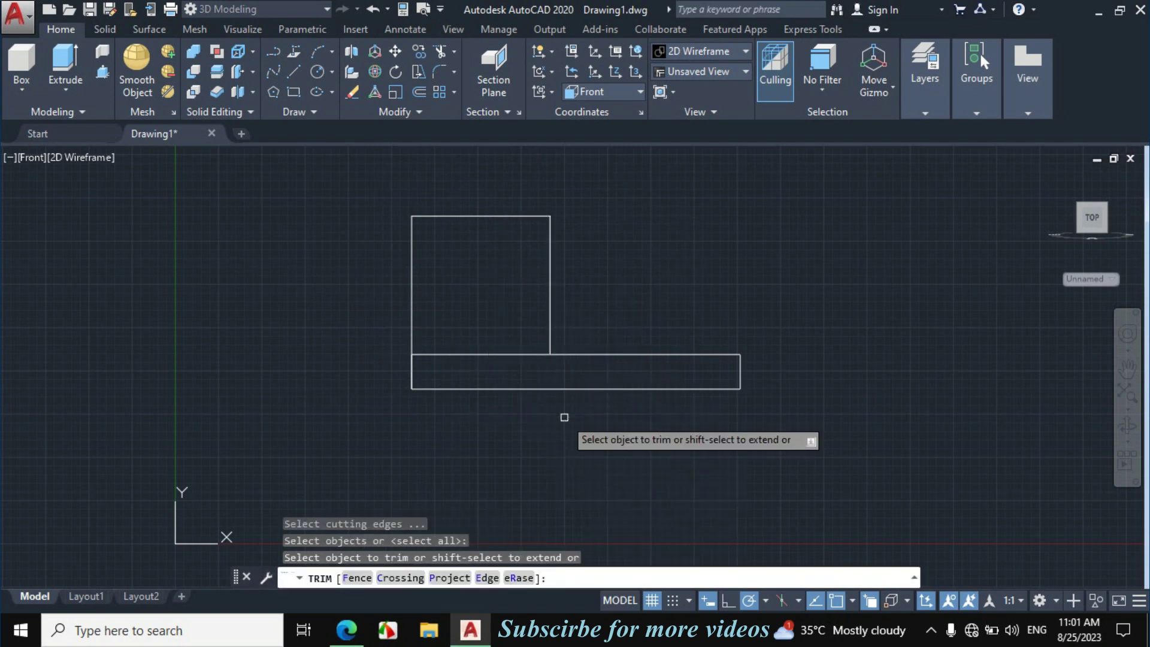
{"action": "left_click", "coordinate": [504, 355]}
{"action": "key", "text": "Escape"}
{"action": "left_click", "coordinate": [357, 632]}
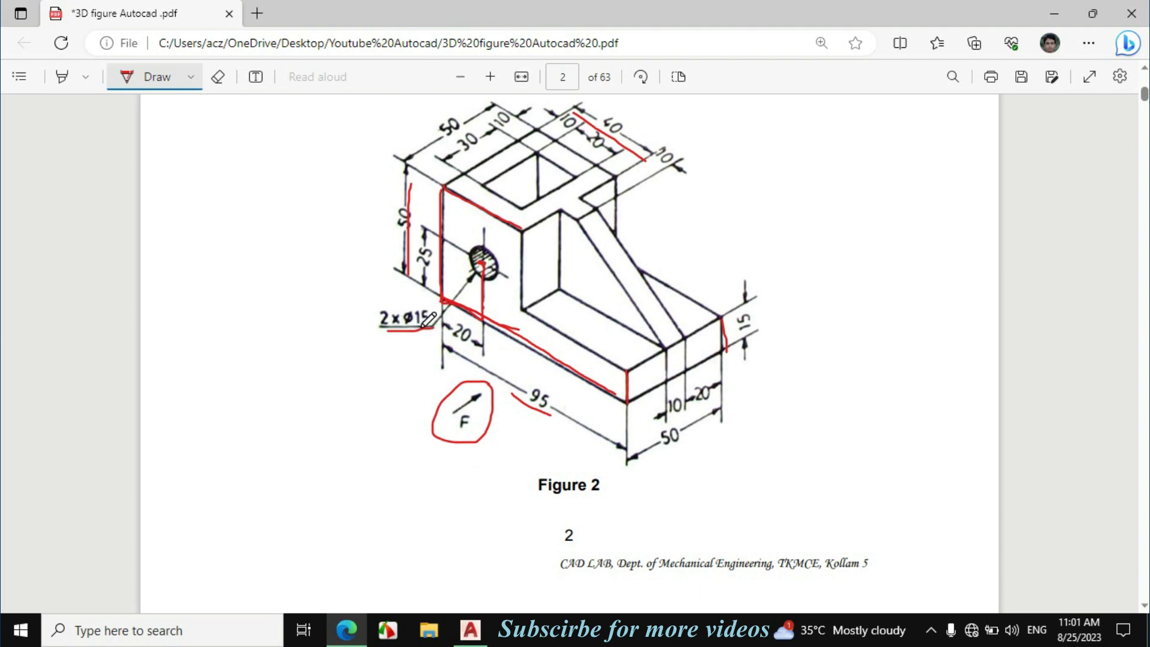
Switch back to the AutoCAD drawing after annotating the Ø15 hole in the PDF
{"action": "key", "text": "alt+Tab"}
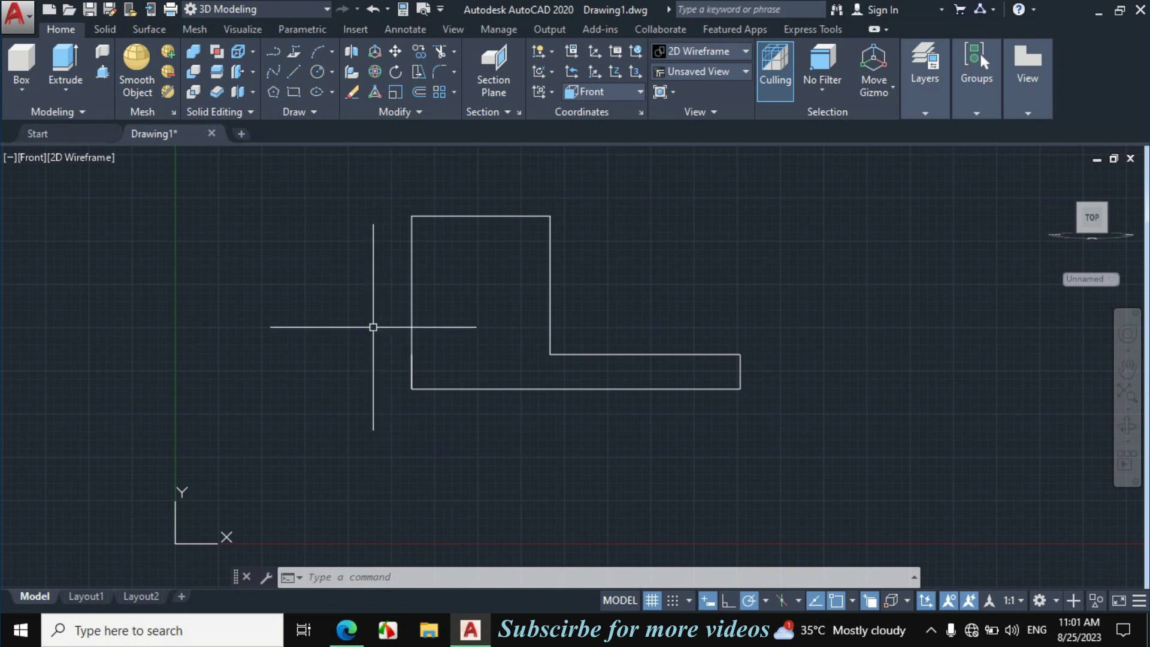
Draw a construction line 20 along the bottom and 25 up to locate the hole centre
{"action": "key", "text": "Return"}
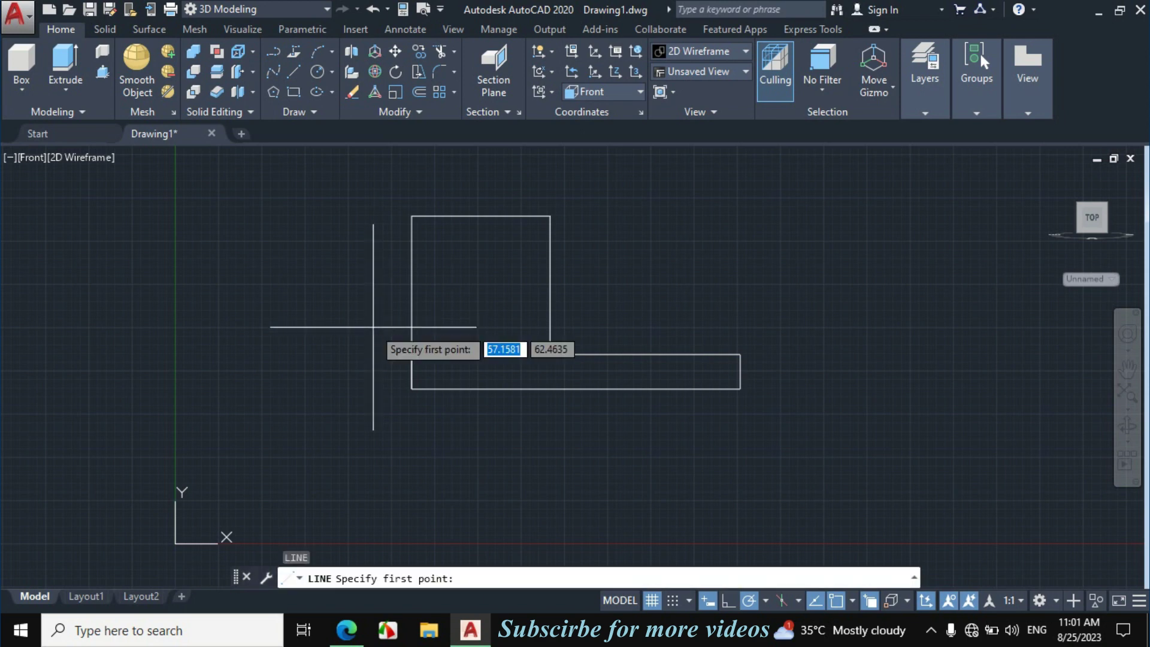
{"action": "left_click", "coordinate": [411, 389]}
{"action": "type", "text": "20"}
{"action": "key", "text": "Return"}
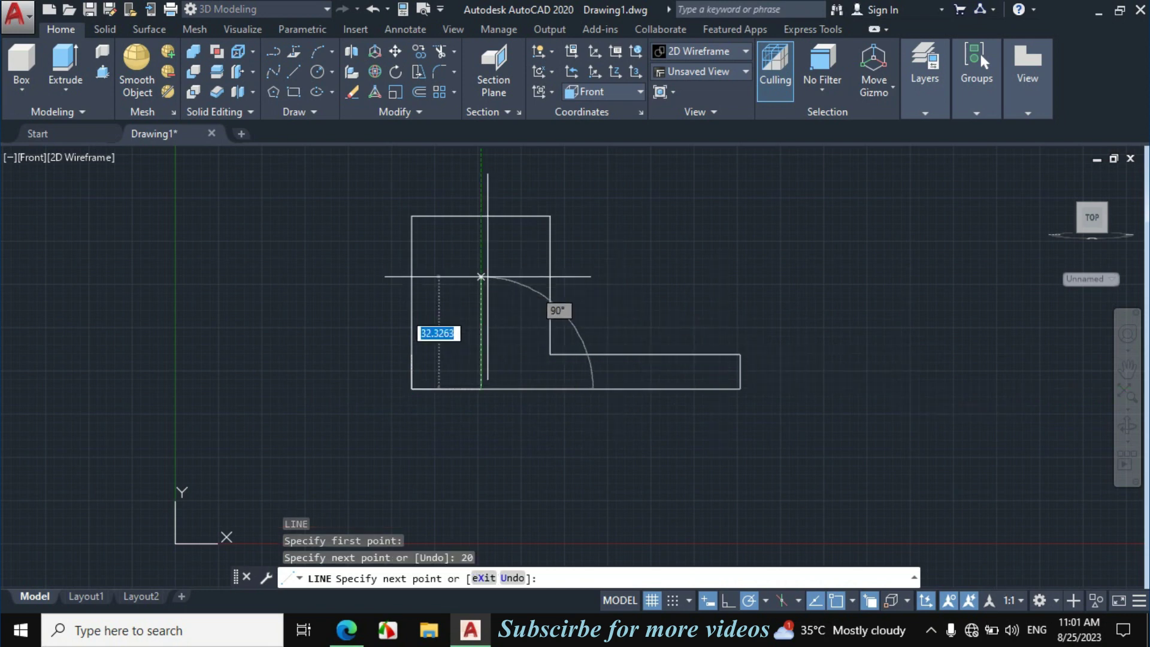
{"action": "type", "text": "25"}
{"action": "key", "text": "Return"}
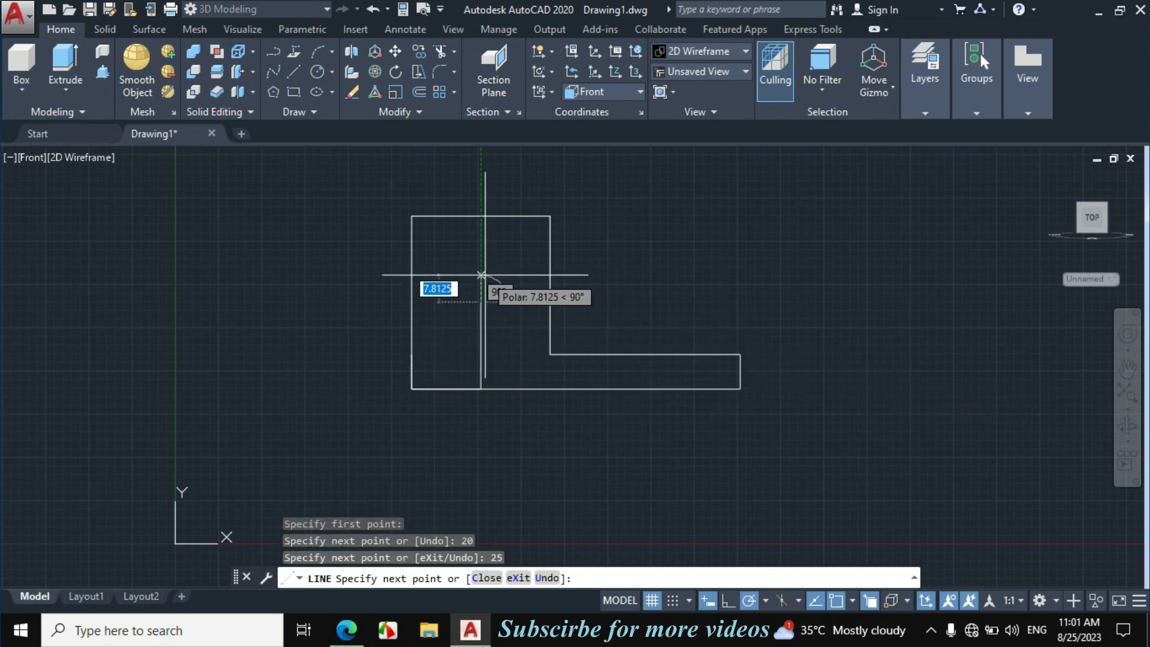
{"action": "key", "text": "Escape"}
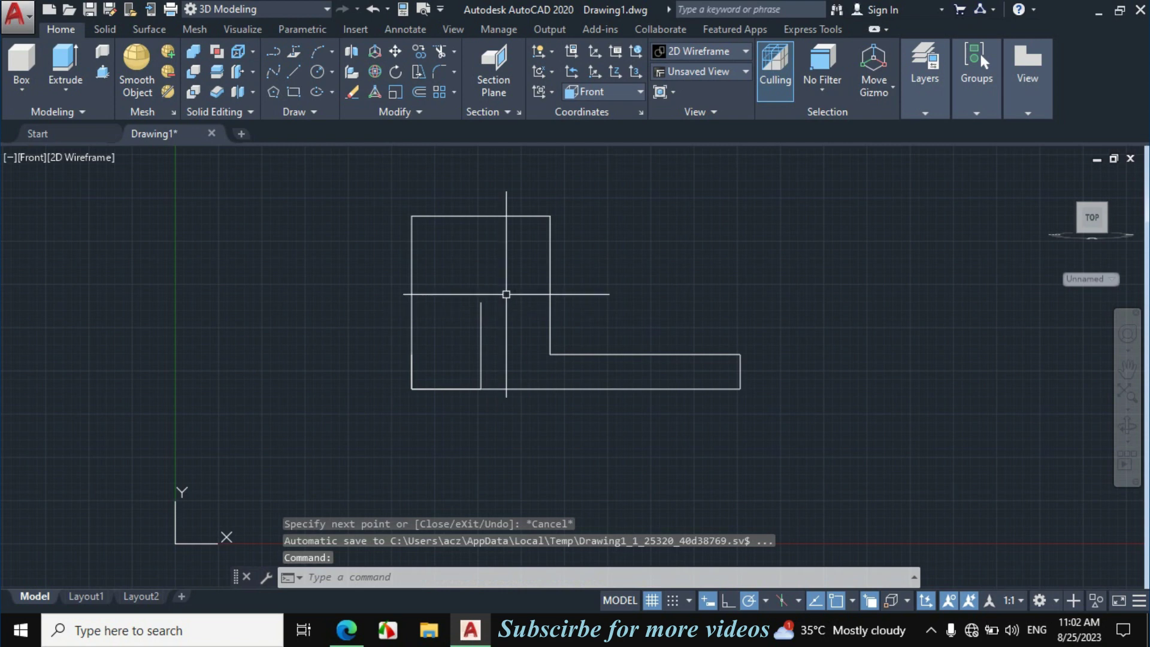
Draw a 15-diameter circle at the construction line's end, then erase the construction line
{"action": "key", "text": "Return"}
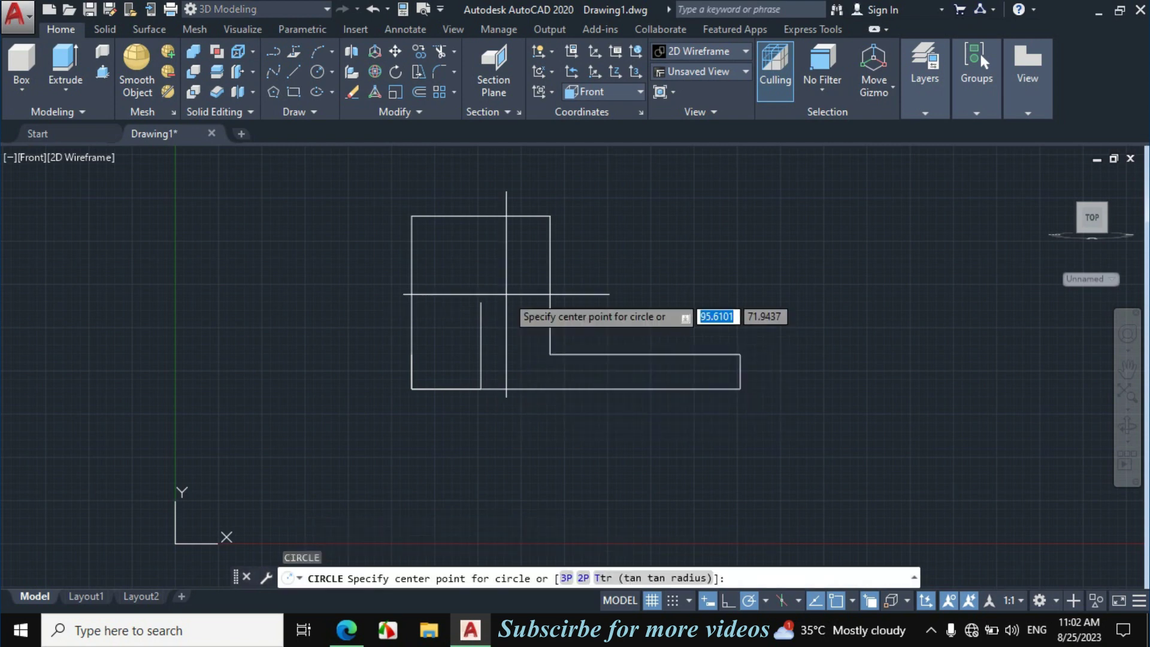
{"action": "left_click", "coordinate": [481, 302]}
{"action": "type", "text": "d"}
{"action": "key", "text": "Return"}
{"action": "type", "text": "1"}
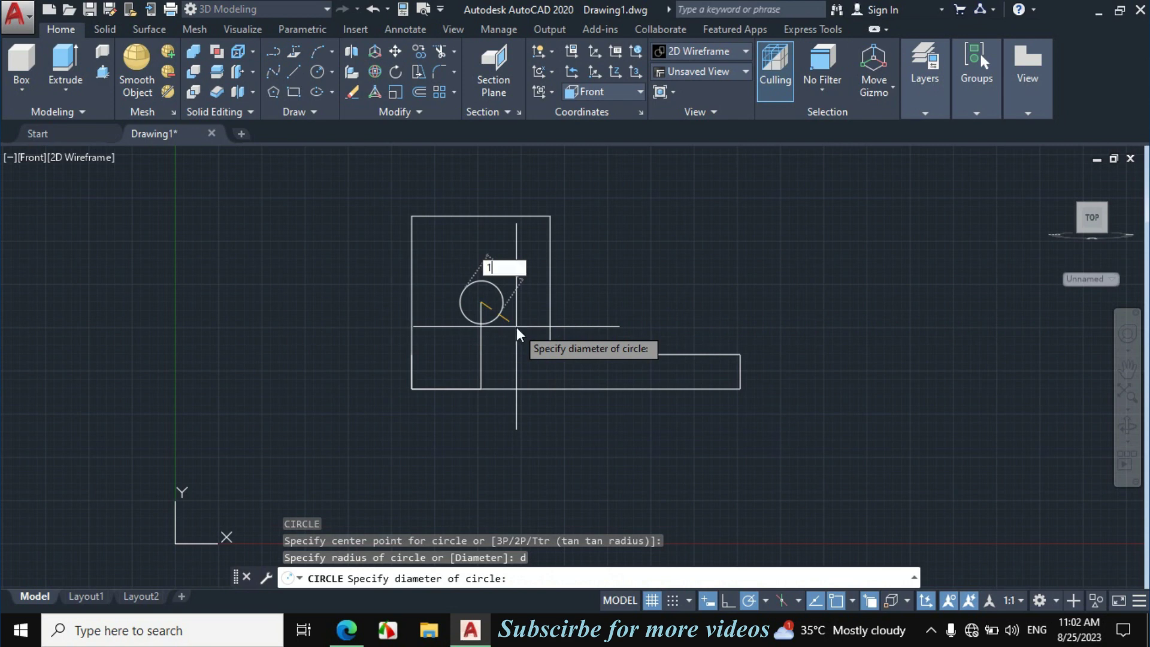
{"action": "type", "text": "5"}
{"action": "key", "text": "Return"}
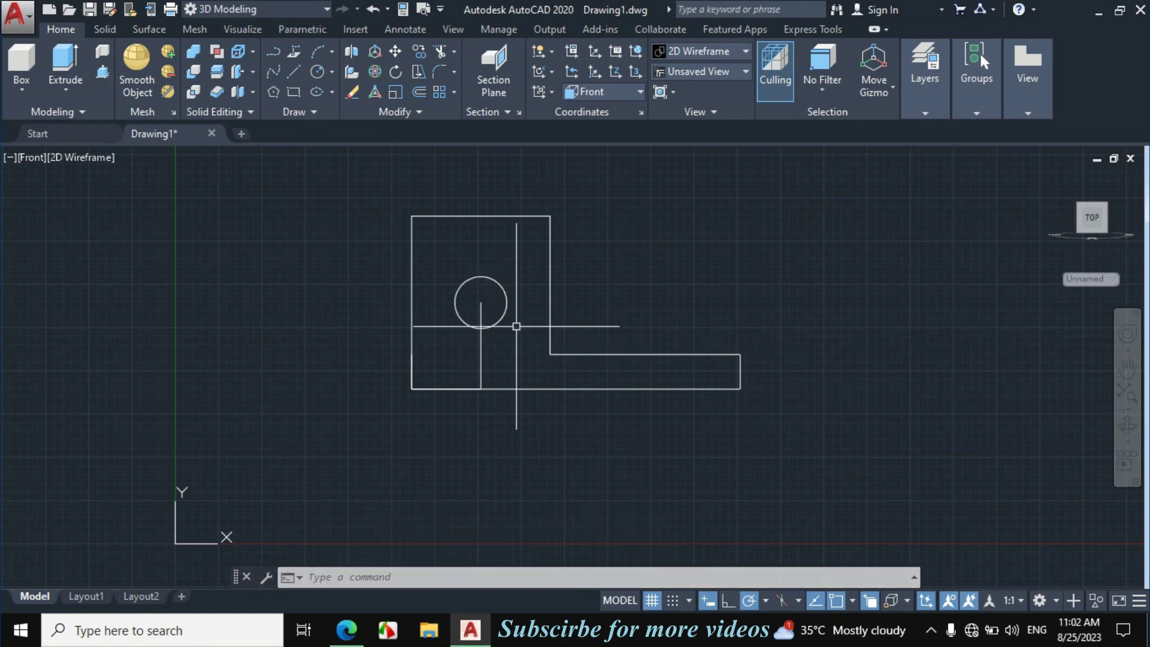
{"action": "left_click", "coordinate": [493, 360]}
{"action": "left_click", "coordinate": [452, 366]}
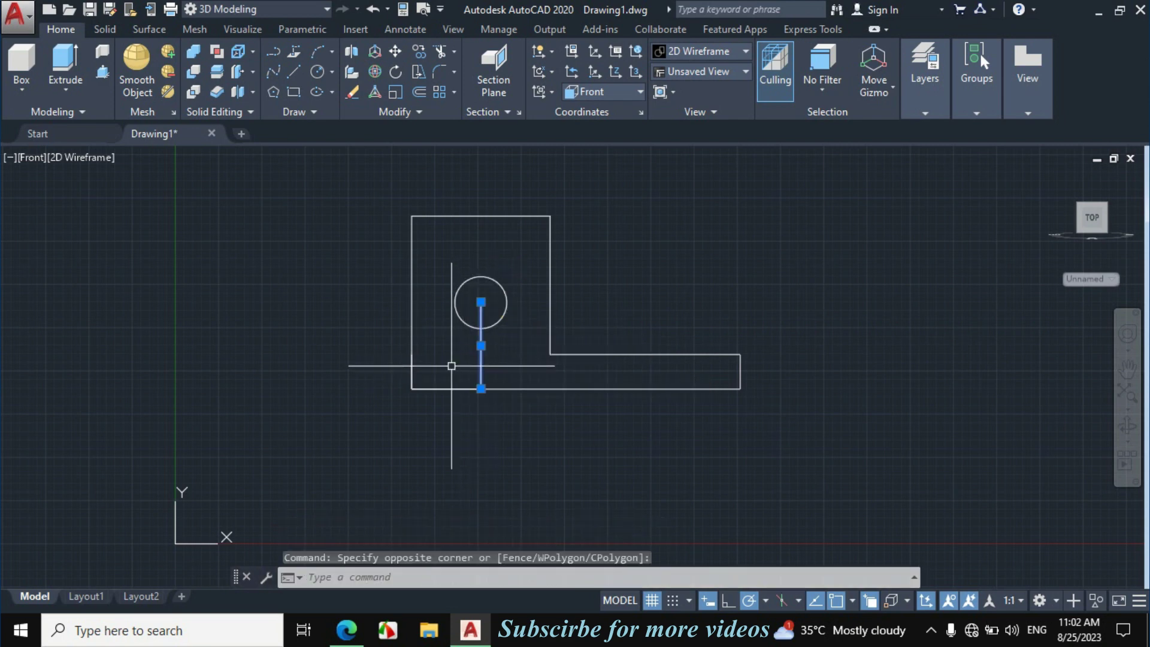
{"action": "key", "text": "Return"}
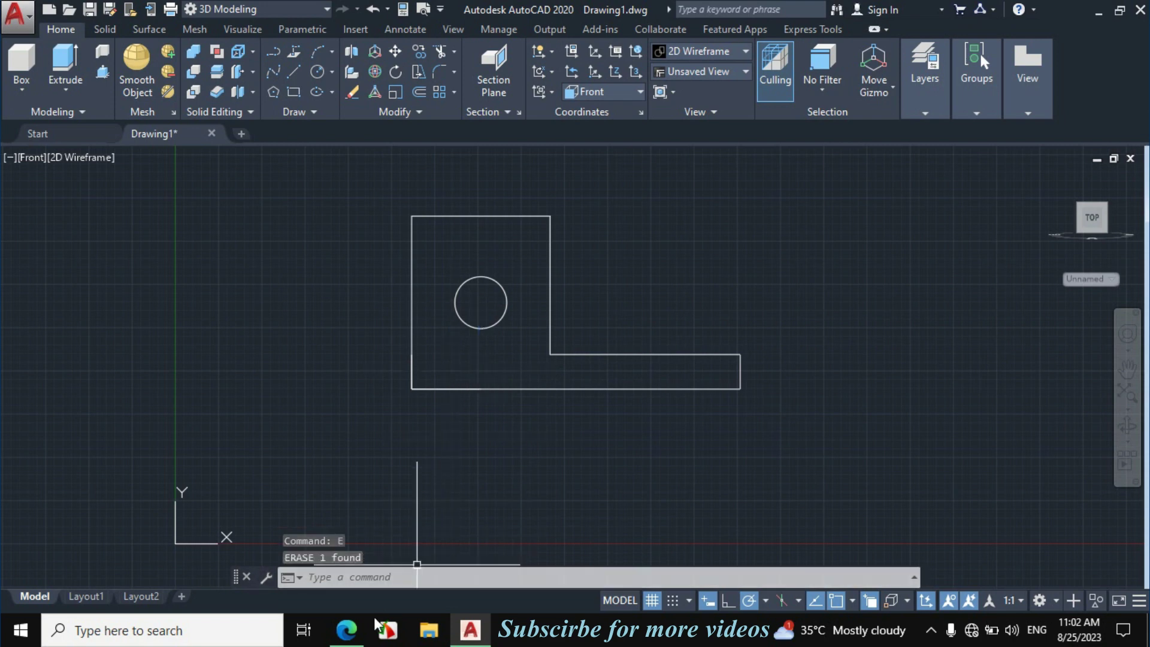
{"action": "left_click", "coordinate": [347, 629]}
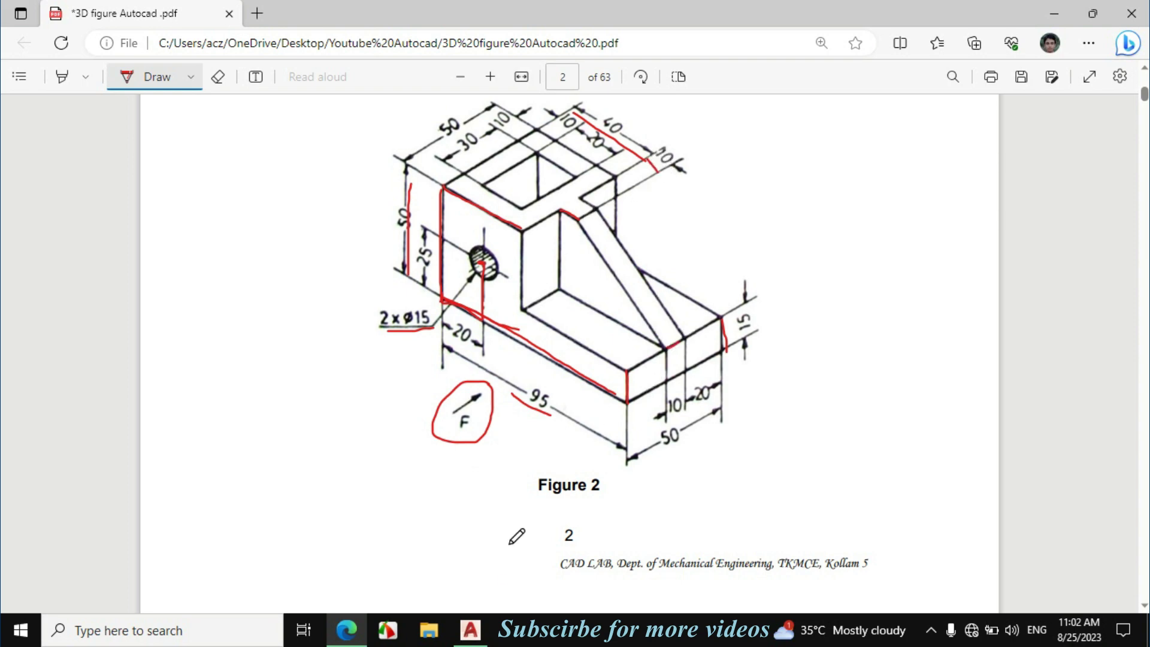
{"action": "left_click", "coordinate": [471, 629]}
{"action": "type", "text": "l"}
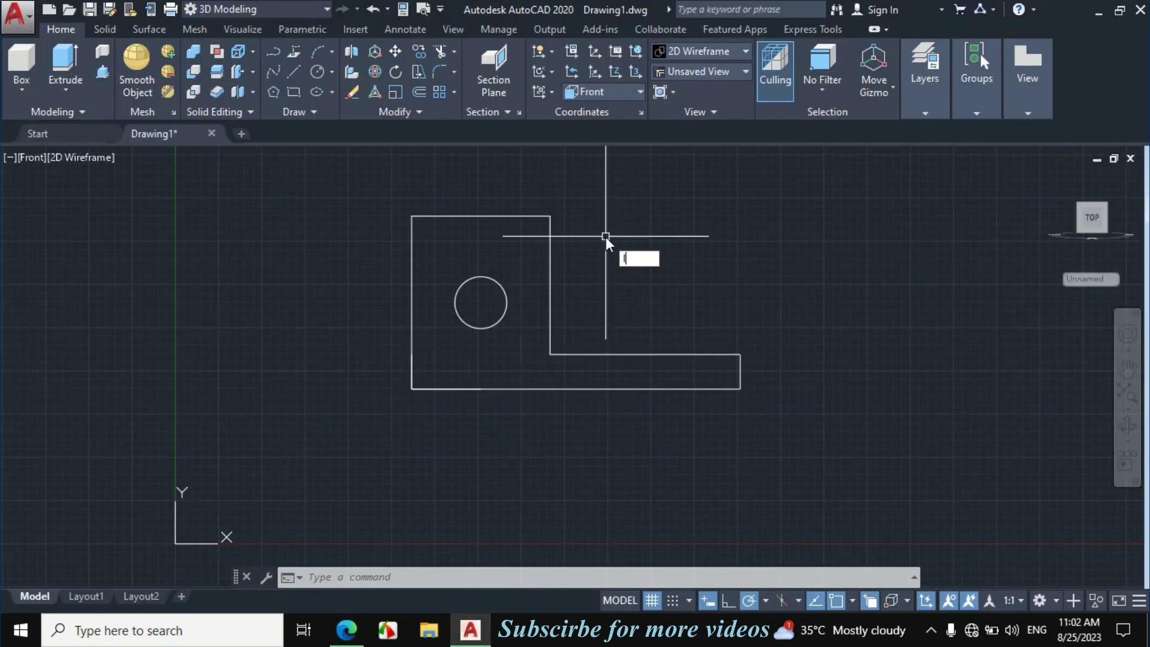
Draw the rib outline: a 10-unit top segment from the block's corner, then a slope to the inner corner
{"action": "key", "text": "Return"}
{"action": "left_click", "coordinate": [550, 215]}
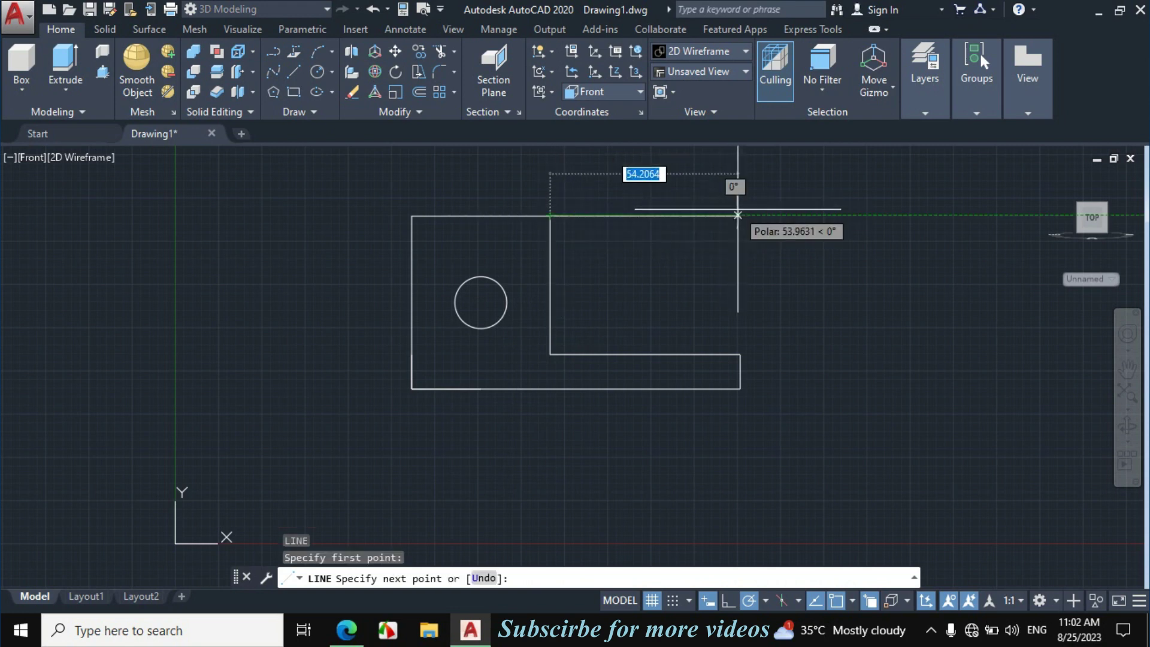
{"action": "type", "text": "10"}
{"action": "key", "text": "Return"}
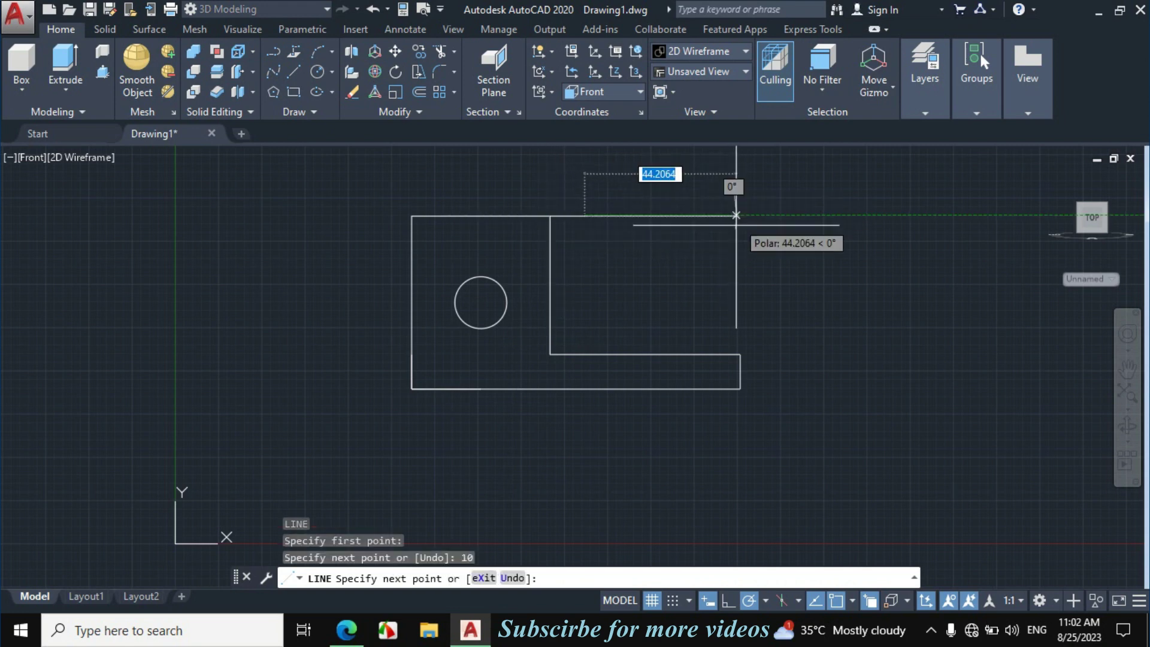
{"action": "left_click", "coordinate": [740, 354]}
{"action": "key", "text": "Escape"}
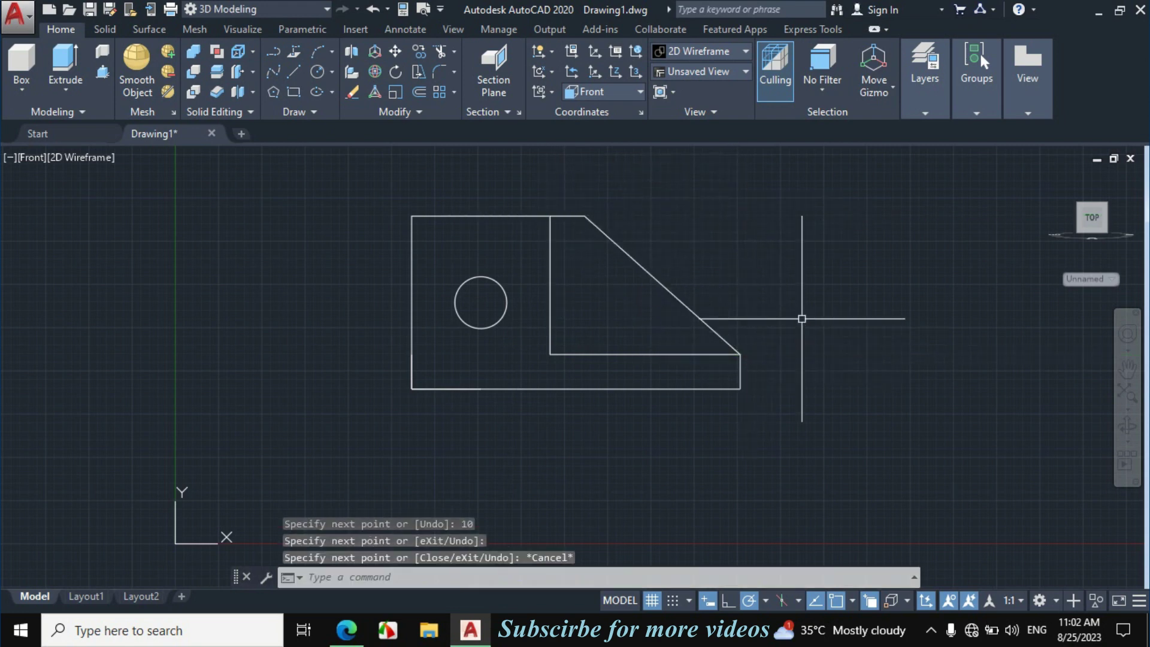
Switch to the SW Isometric view and turn off the grid
{"action": "left_click", "coordinate": [34, 157]}
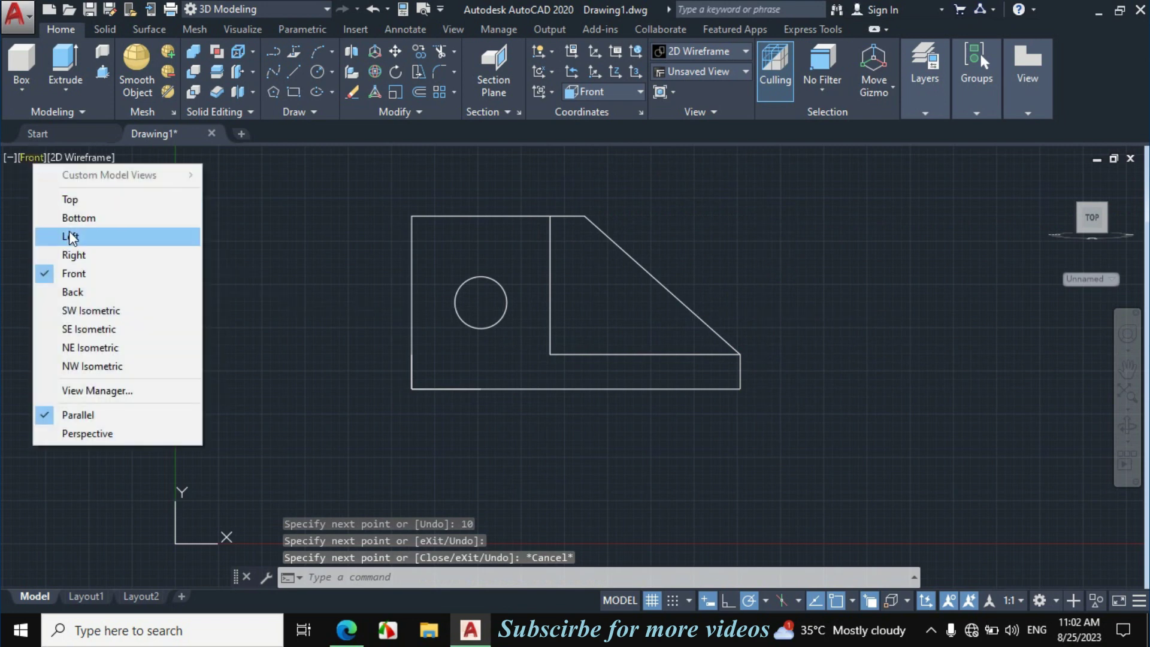
{"action": "left_click", "coordinate": [99, 312]}
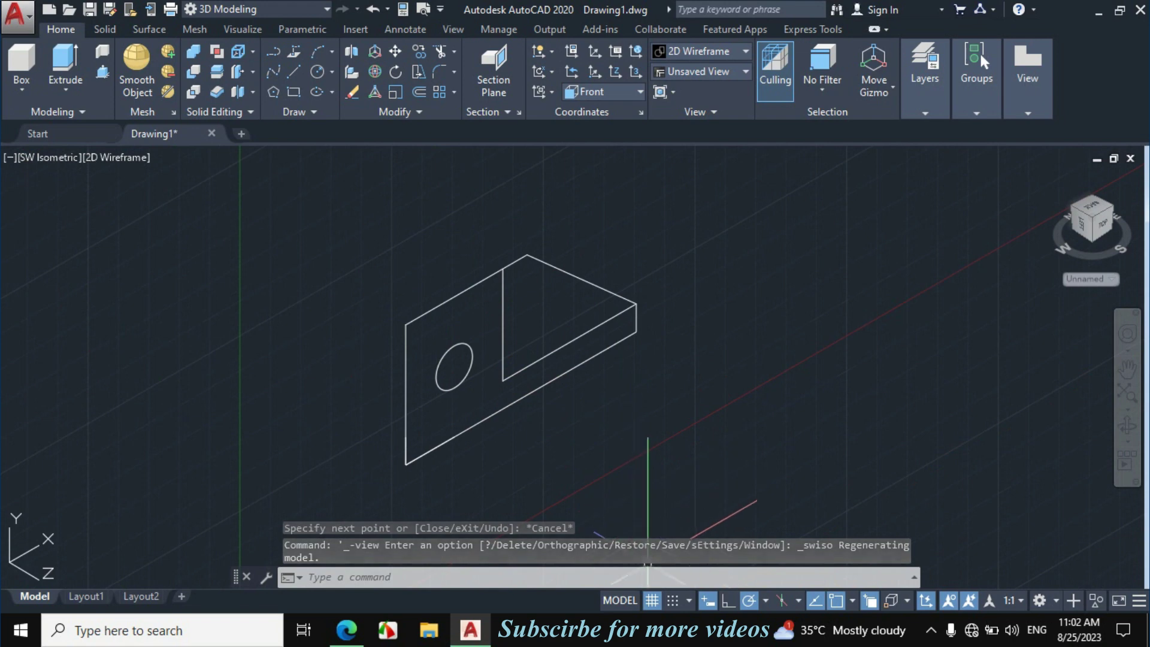
{"action": "left_click", "coordinate": [652, 600]}
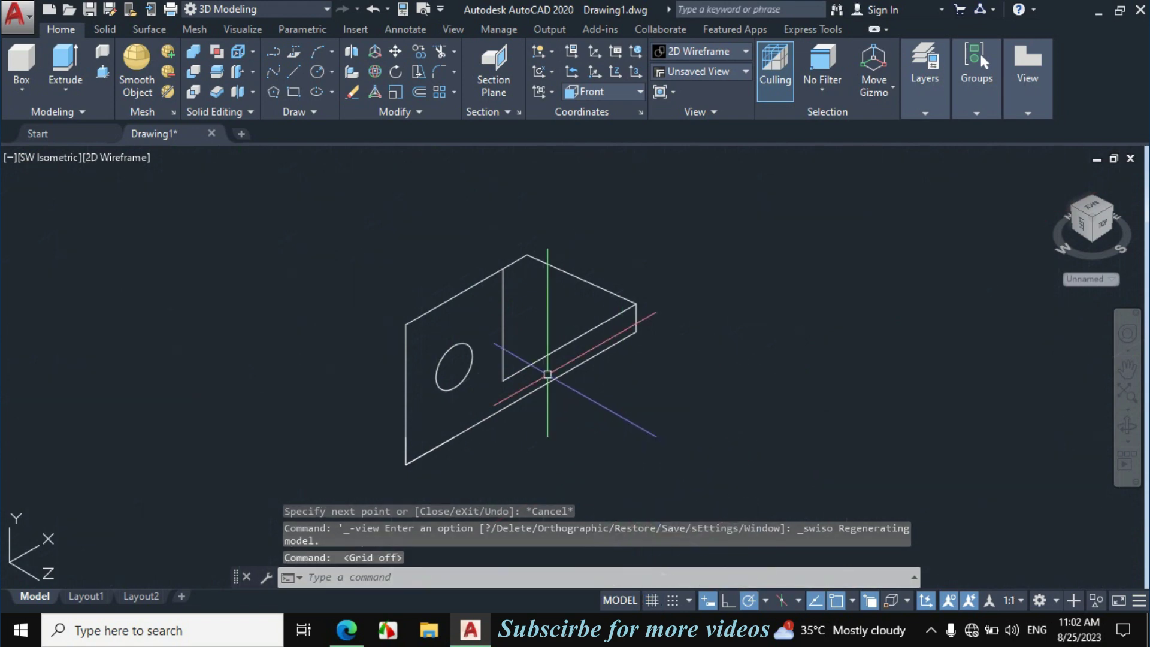
{"action": "left_click", "coordinate": [103, 72]}
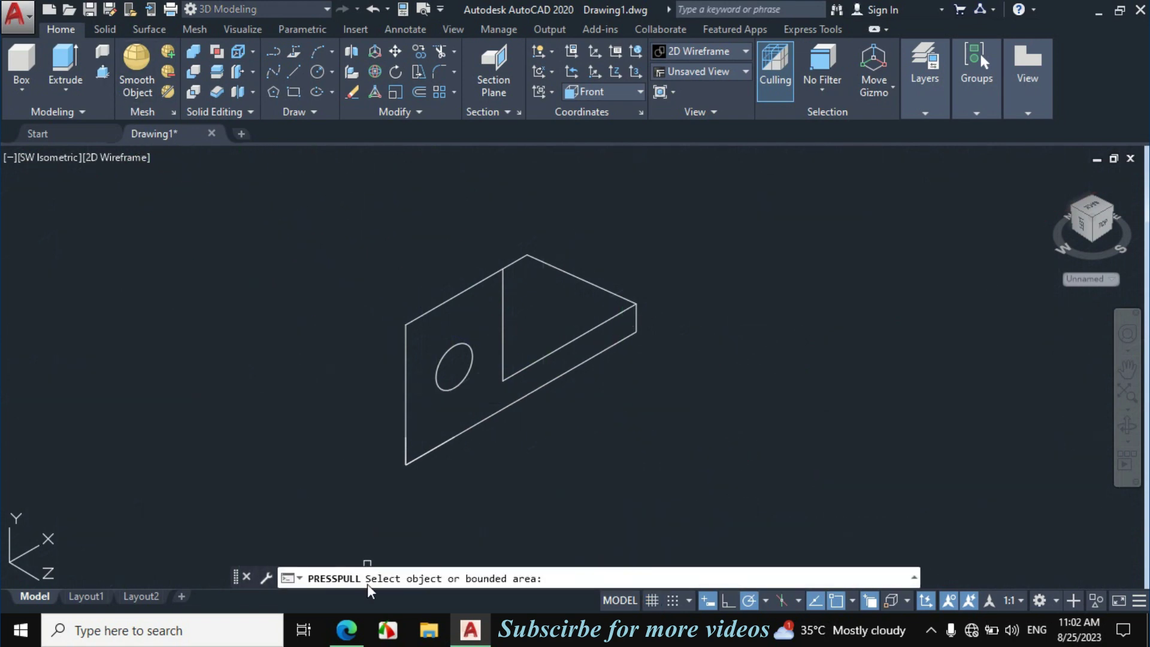
Mark the bottom 50 dimension in red on the PDF figure and return to AutoCAD
{"action": "key", "text": "alt+Tab"}
{"action": "left_click_drag", "start_coordinate": [627, 470], "coordinate": [673, 447]}
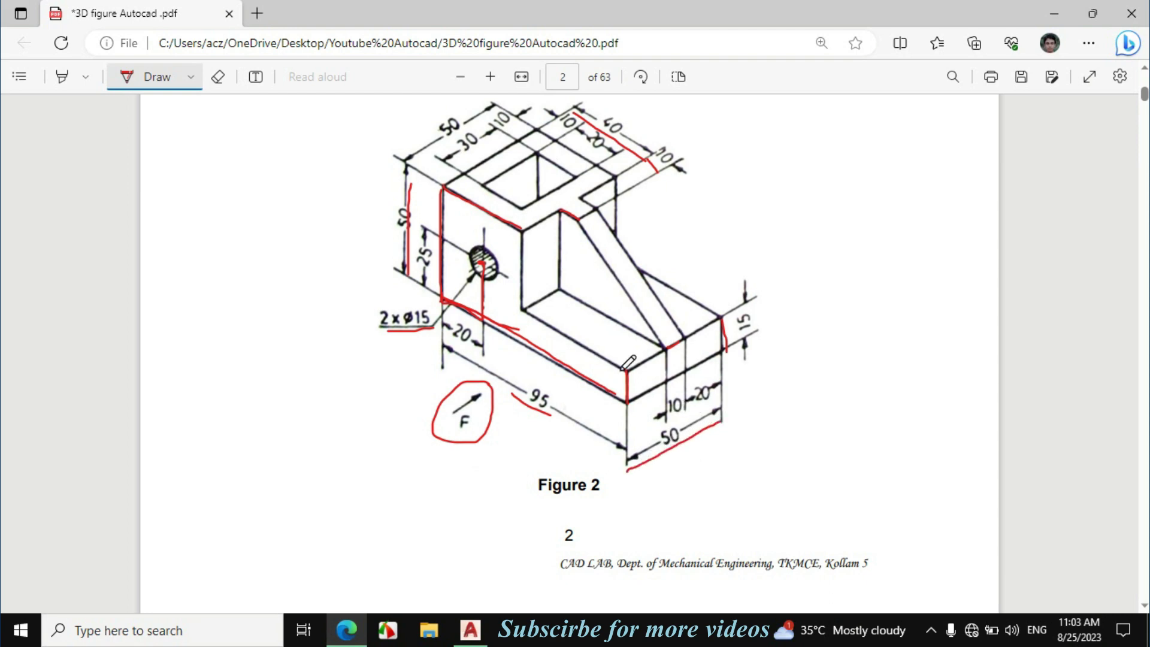
{"action": "key", "text": "alt+Tab"}
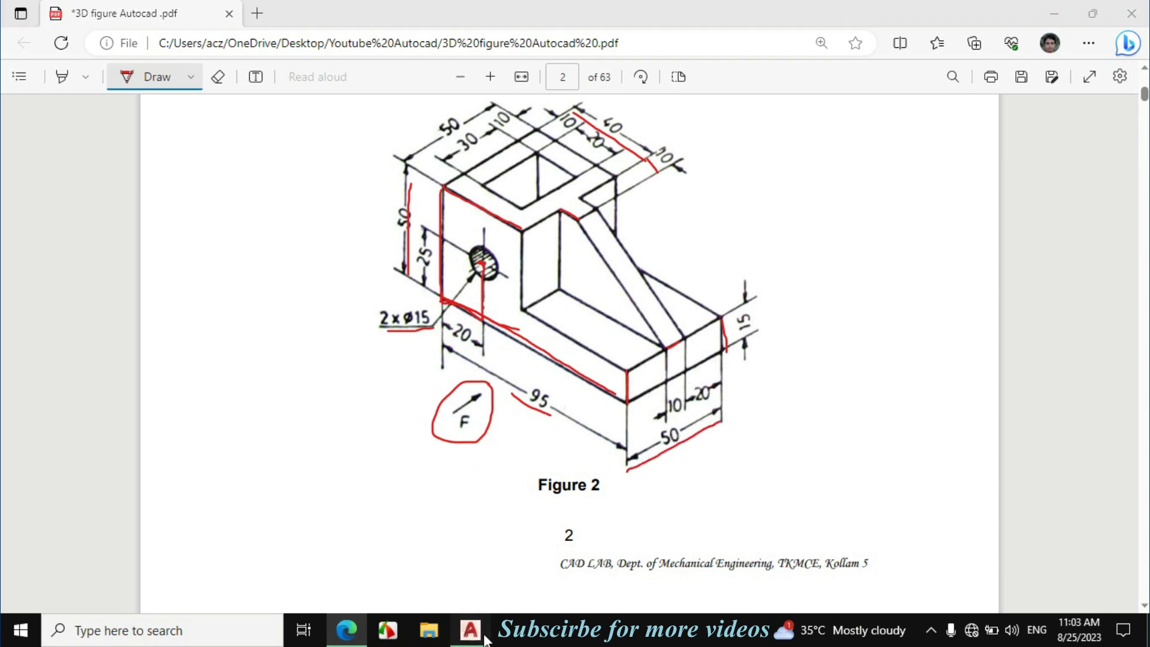
Press-pull the profile 50 units into a solid and apply the Realistic visual style
{"action": "left_click", "coordinate": [489, 399]}
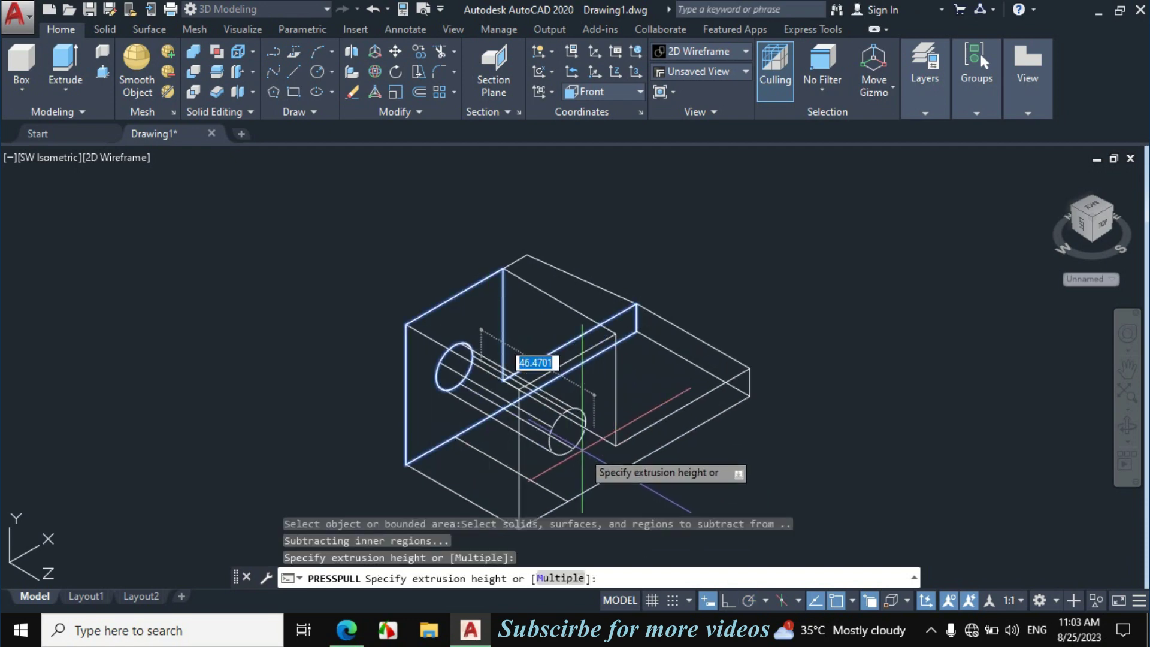
{"action": "type", "text": "5"}
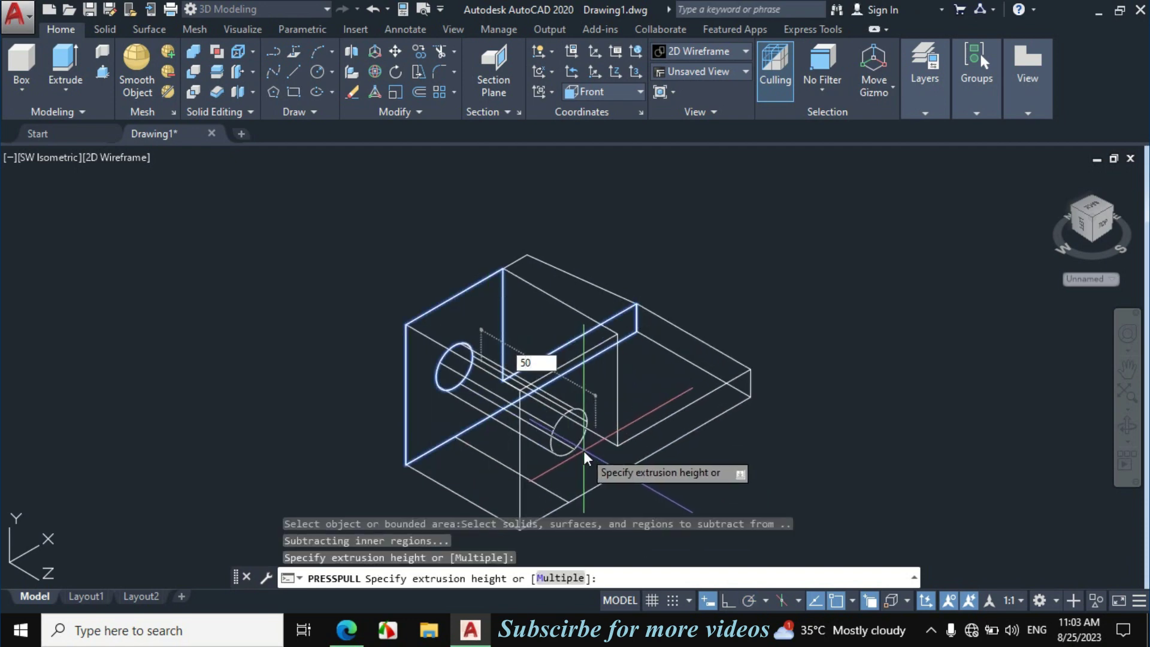
{"action": "type", "text": "0"}
{"action": "key", "text": "Return"}
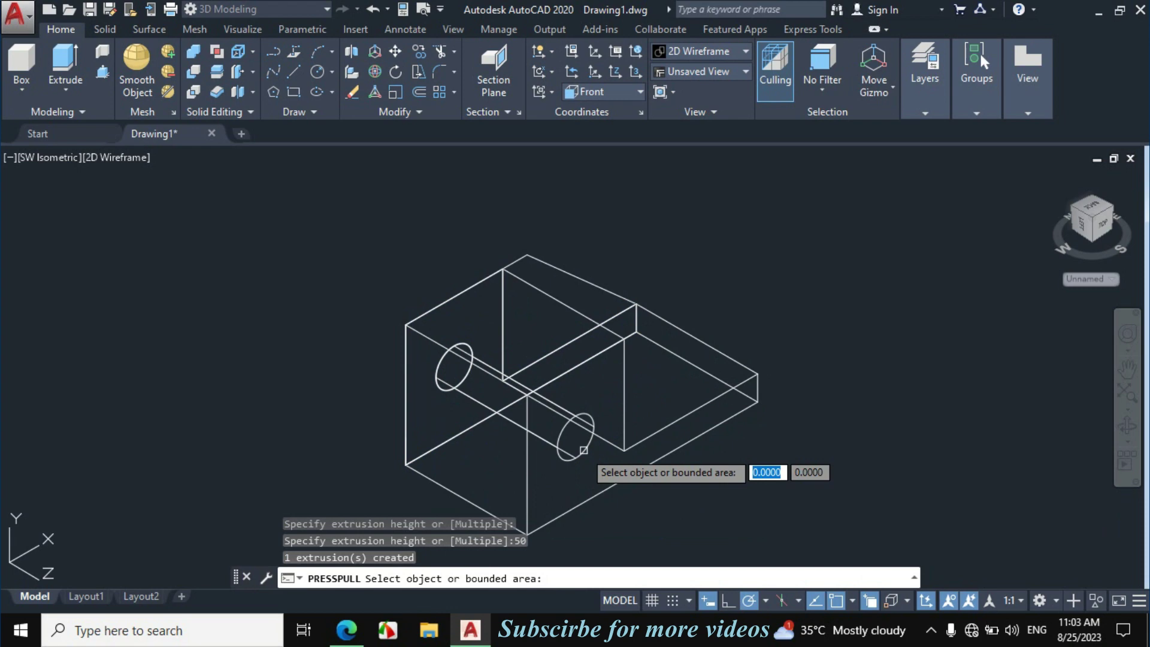
{"action": "left_click", "coordinate": [110, 159]}
{"action": "left_click", "coordinate": [166, 253]}
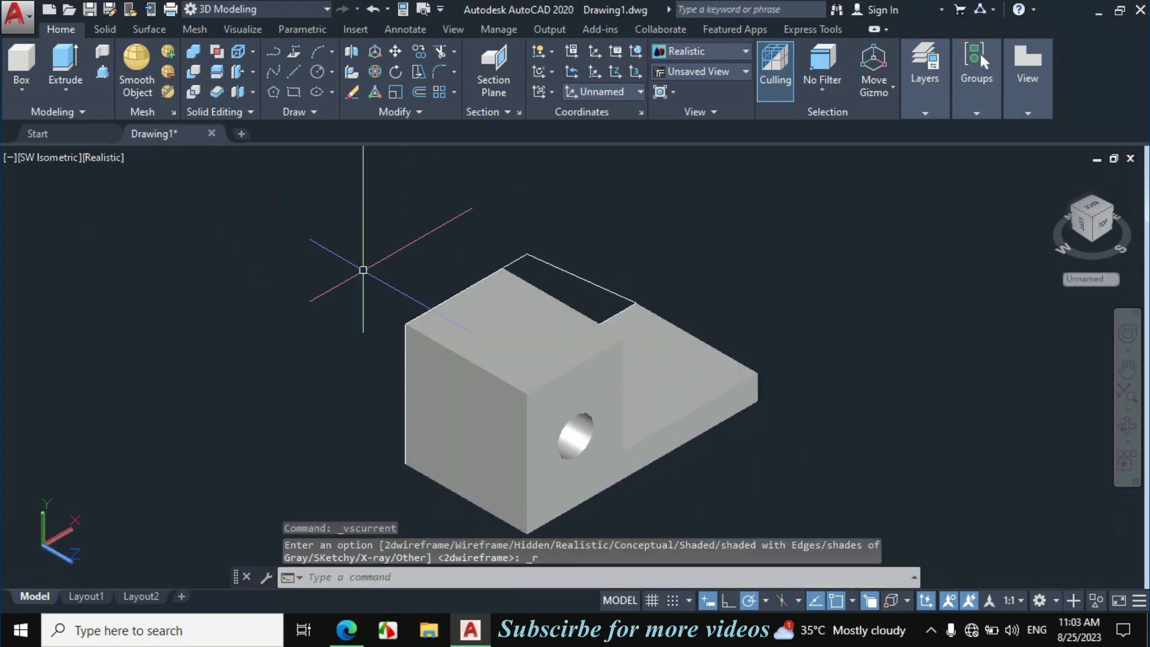
Press-pull the rib's triangular area 10 units thick
{"action": "left_click", "coordinate": [103, 77]}
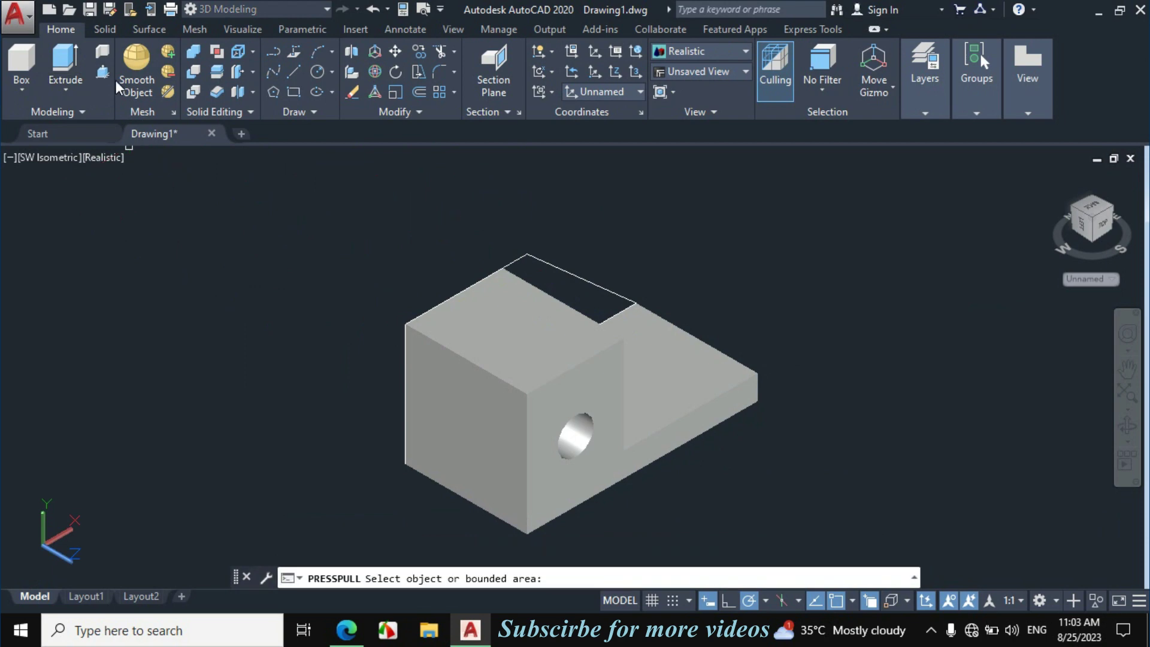
{"action": "left_click", "coordinate": [578, 290]}
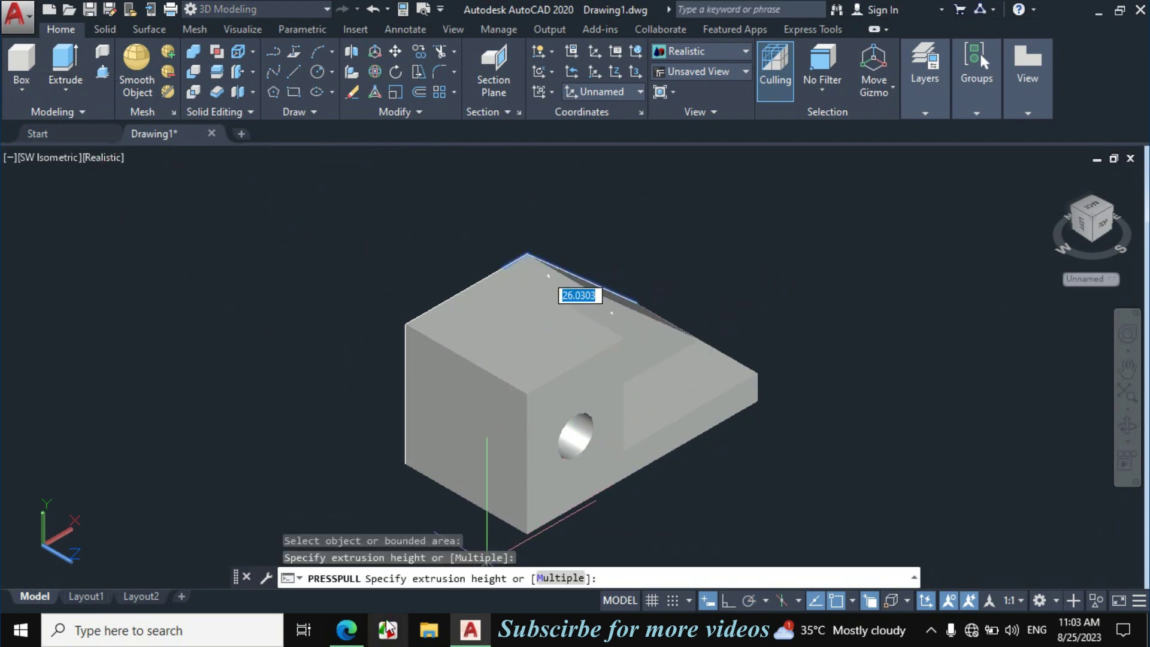
{"action": "left_click", "coordinate": [346, 630]}
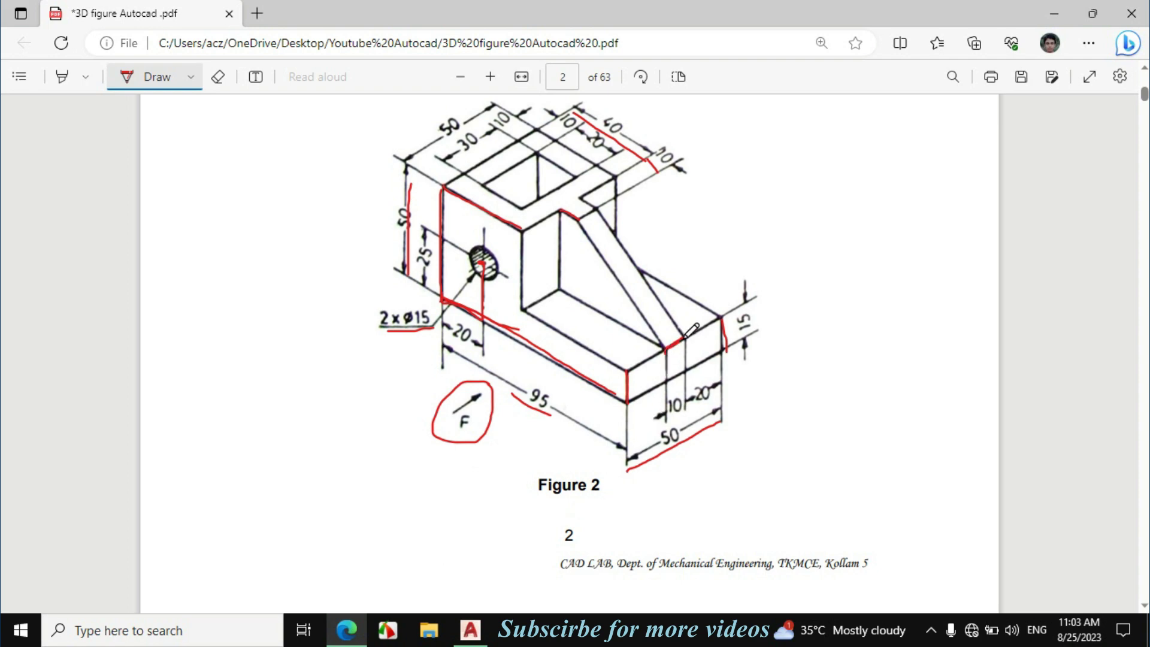
{"action": "left_click", "coordinate": [471, 630]}
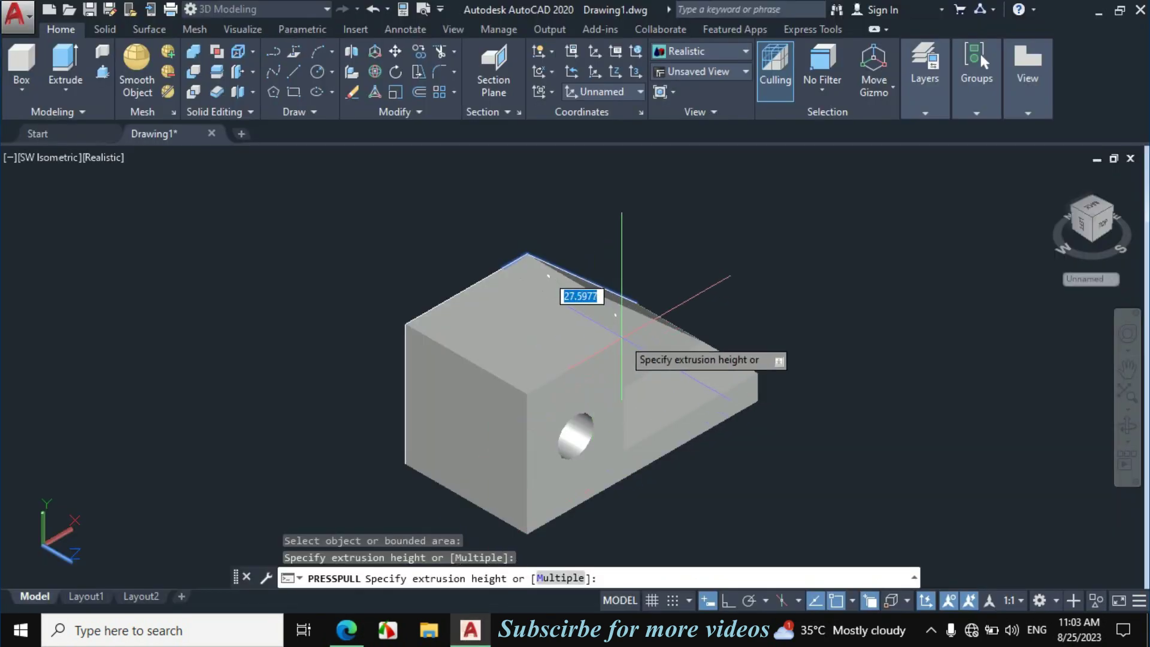
{"action": "type", "text": "10"}
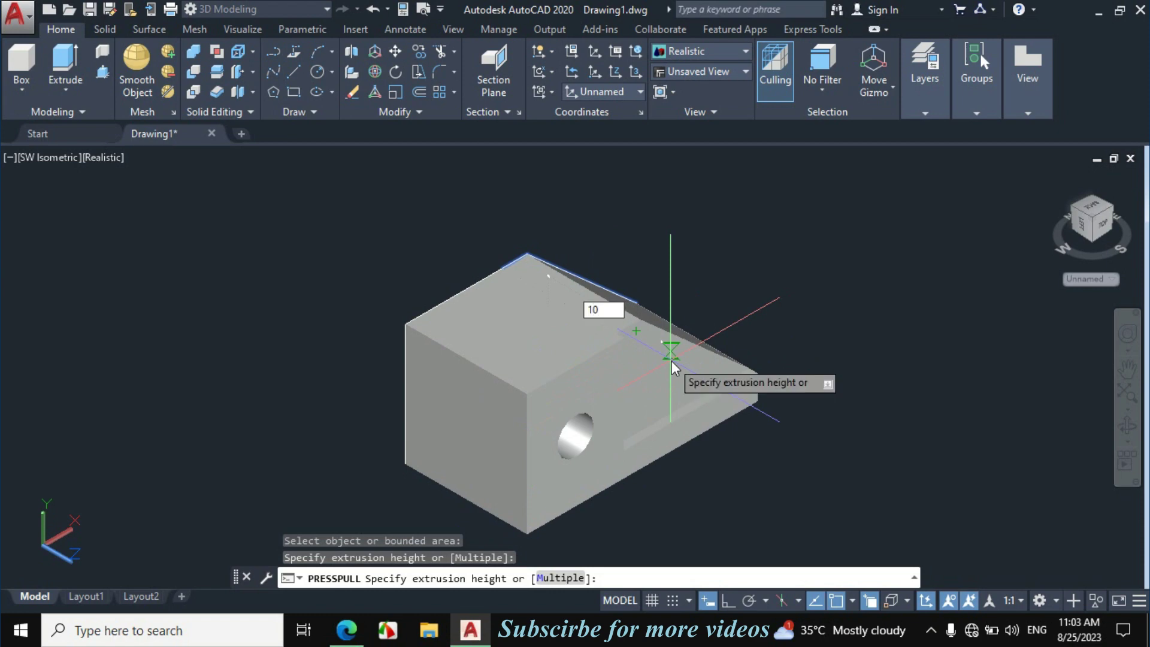
{"action": "key", "text": "Return"}
{"action": "key", "text": "Escape"}
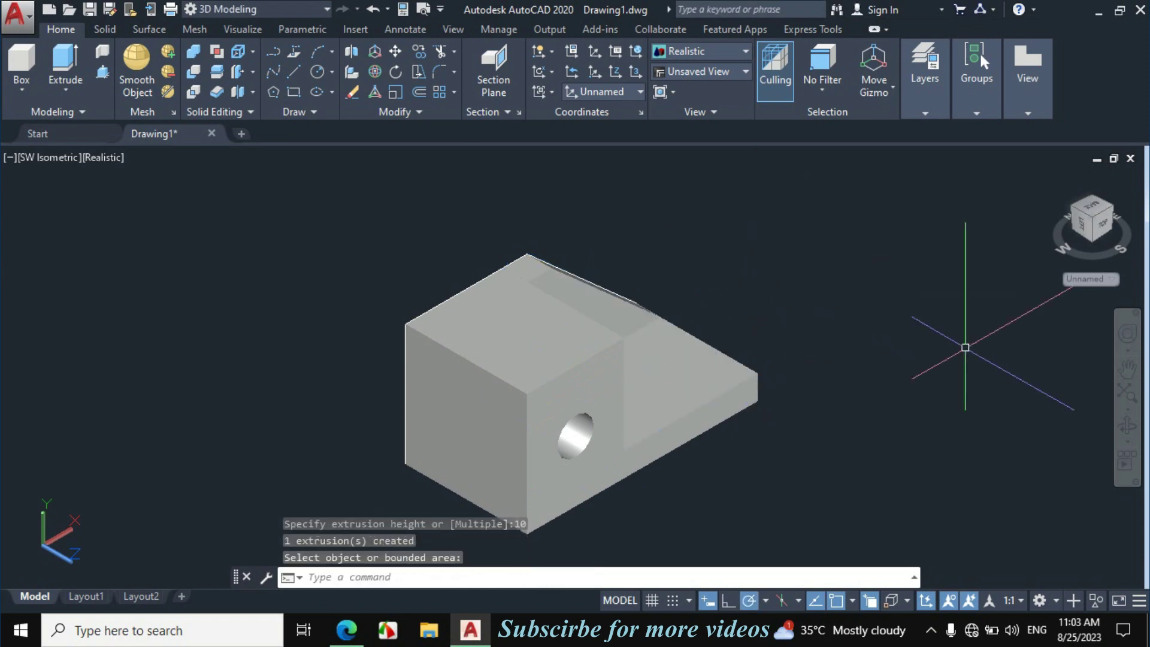
Orbit the model to inspect the rib's side and glance at the PDF reference
{"action": "middle_click_drag", "start_coordinate": [737, 388], "coordinate": [647, 338], "text": "shift"}
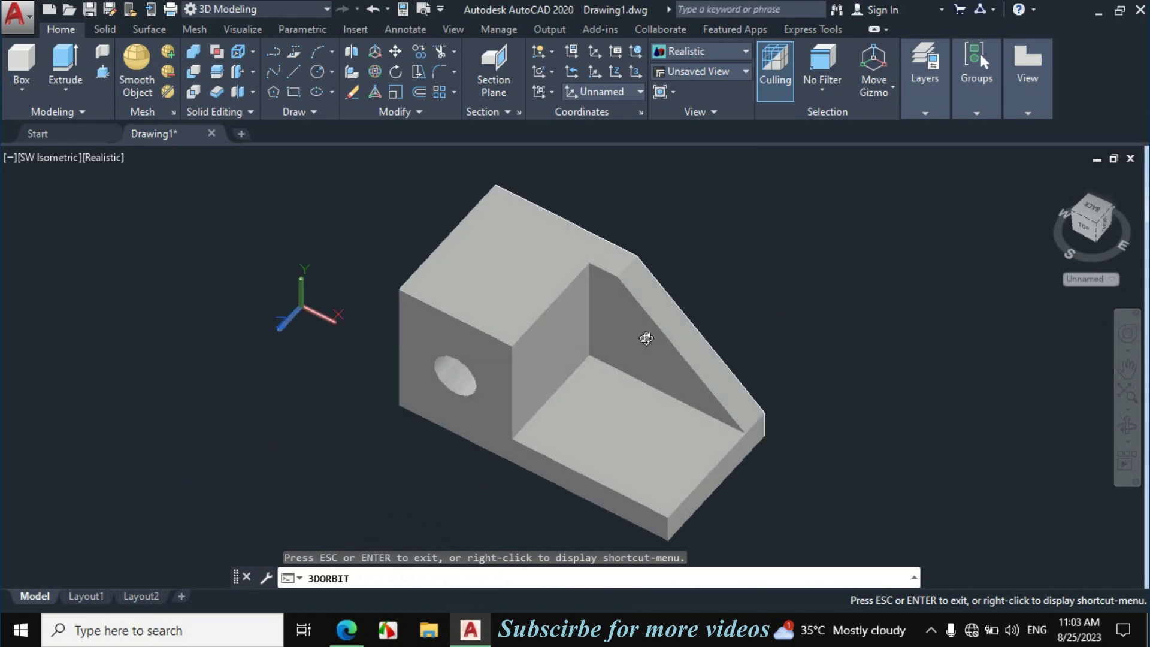
{"action": "middle_click_drag", "start_coordinate": [761, 272], "coordinate": [760, 267], "text": "shift"}
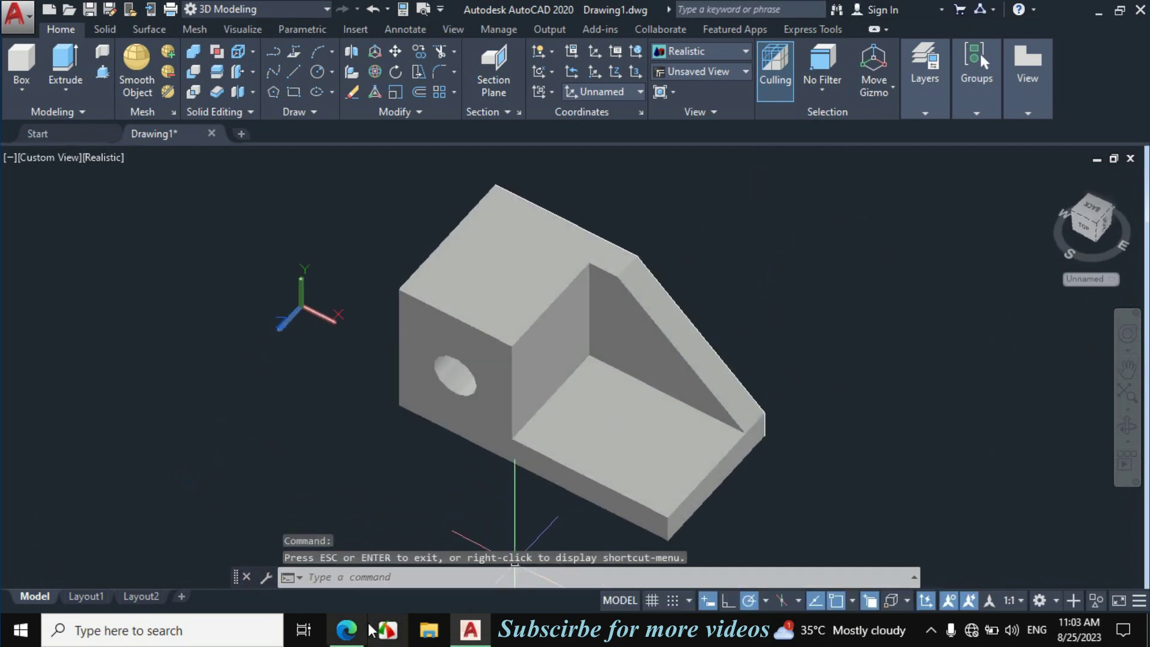
{"action": "left_click", "coordinate": [346, 630]}
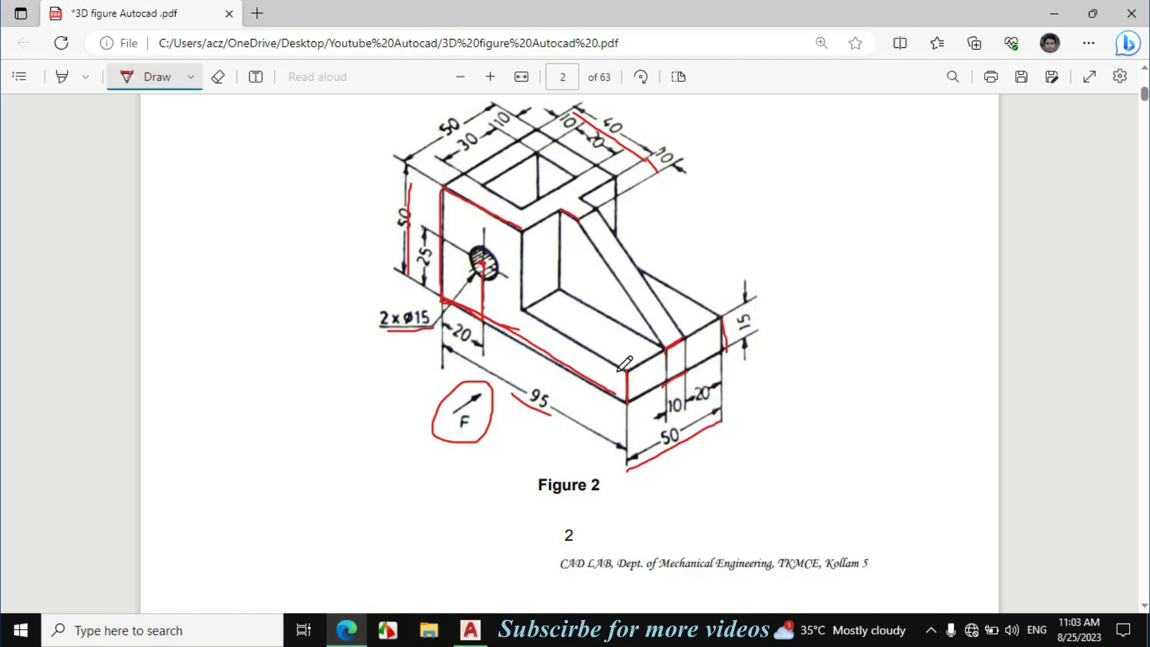
{"action": "left_click", "coordinate": [470, 630]}
Move the rib from its lower corner to the midpoint of the base plate's edge
{"action": "left_click", "coordinate": [660, 282]}
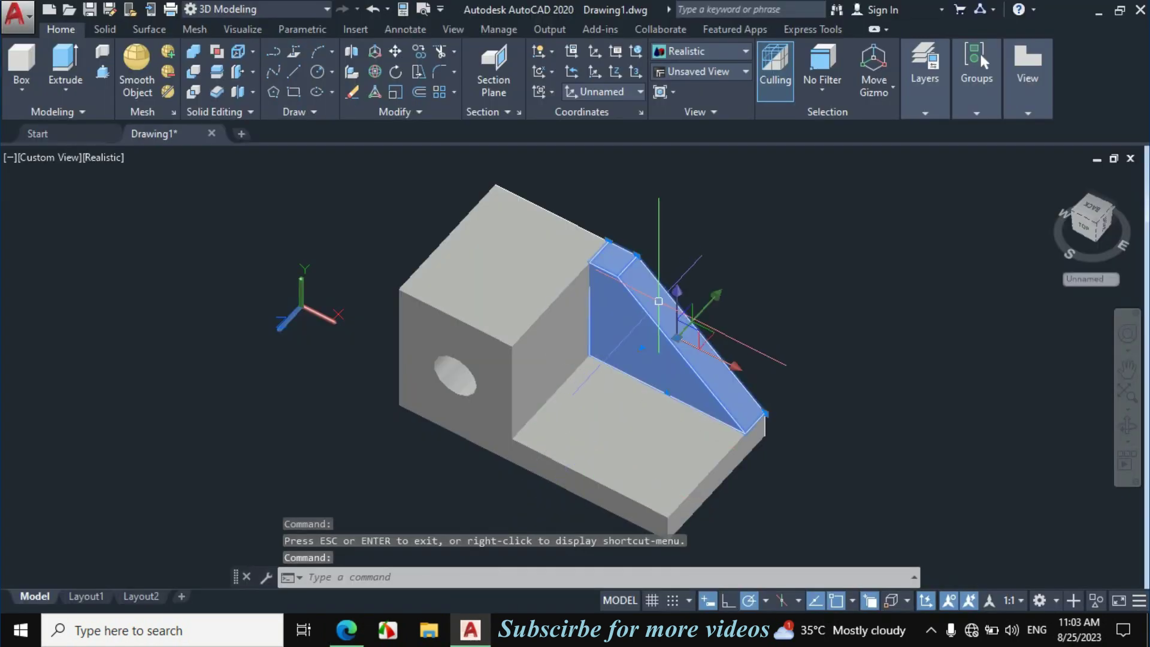
{"action": "type", "text": "M"}
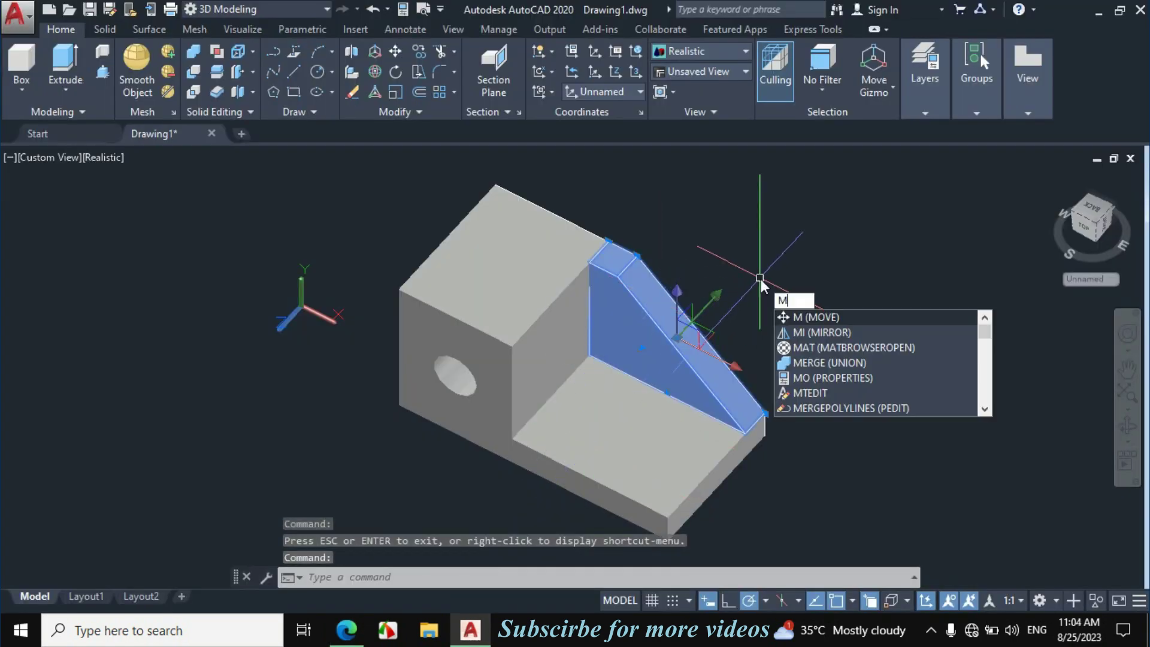
{"action": "key", "text": "Return"}
{"action": "scroll", "coordinate": [761, 419], "scroll_direction": "up", "scroll_amount": 5}
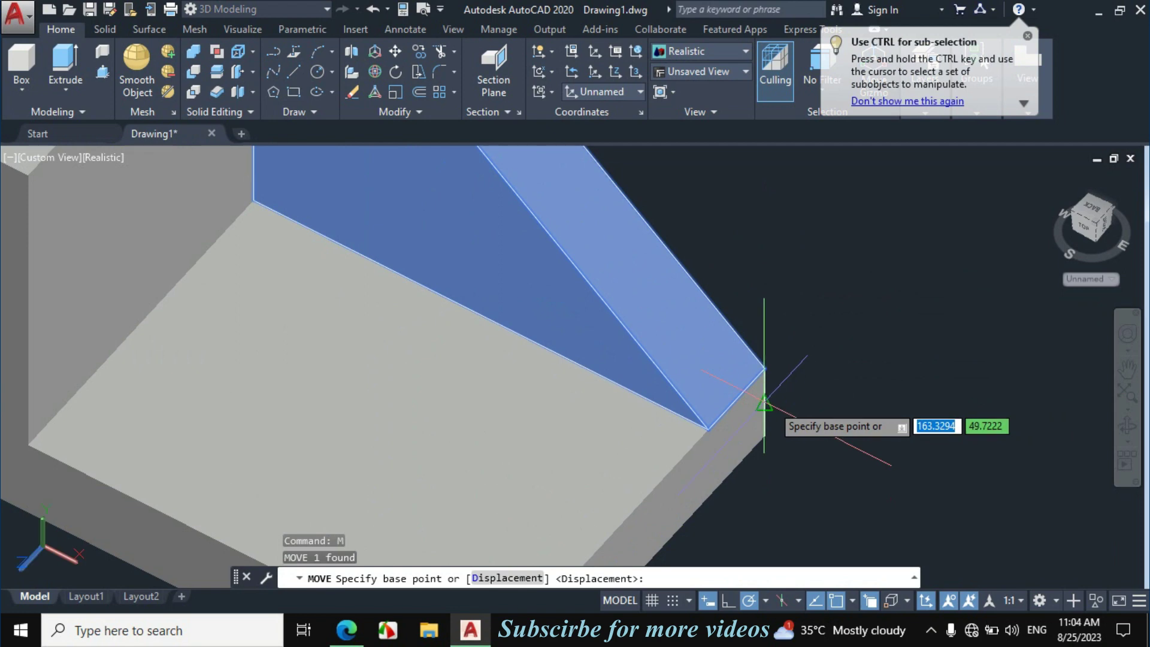
{"action": "left_click", "coordinate": [737, 400]}
{"action": "scroll", "coordinate": [756, 368], "scroll_direction": "down", "scroll_amount": 6}
{"action": "scroll", "coordinate": [750, 364], "scroll_direction": "up", "scroll_amount": 5}
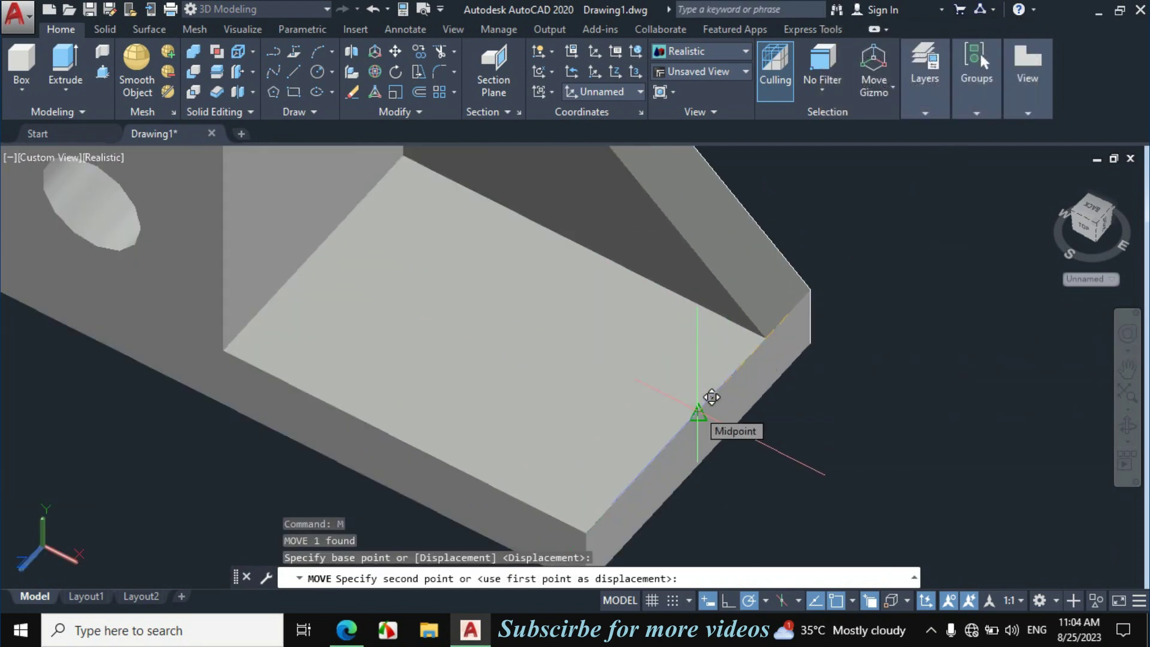
{"action": "left_click", "coordinate": [712, 397]}
{"action": "scroll", "coordinate": [732, 398], "scroll_direction": "down", "scroll_amount": 2}
{"action": "scroll", "coordinate": [585, 424], "scroll_direction": "down", "scroll_amount": 4}
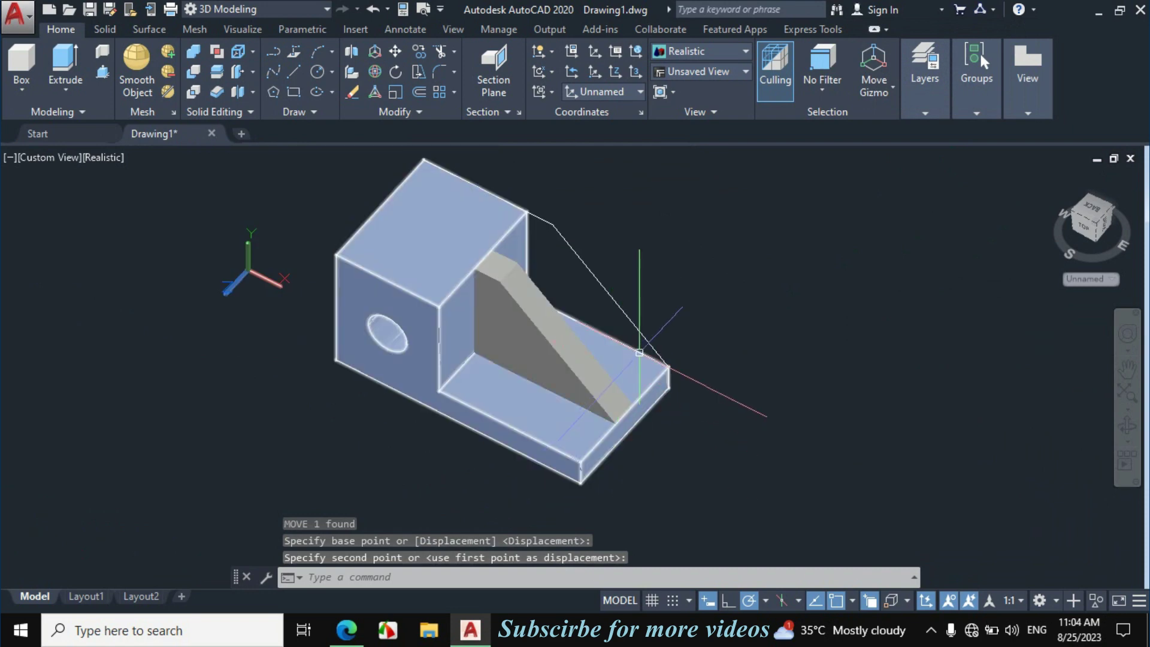
{"action": "scroll", "coordinate": [623, 335], "scroll_direction": "down", "scroll_amount": 2}
{"action": "scroll", "coordinate": [586, 372], "scroll_direction": "up", "scroll_amount": 4}
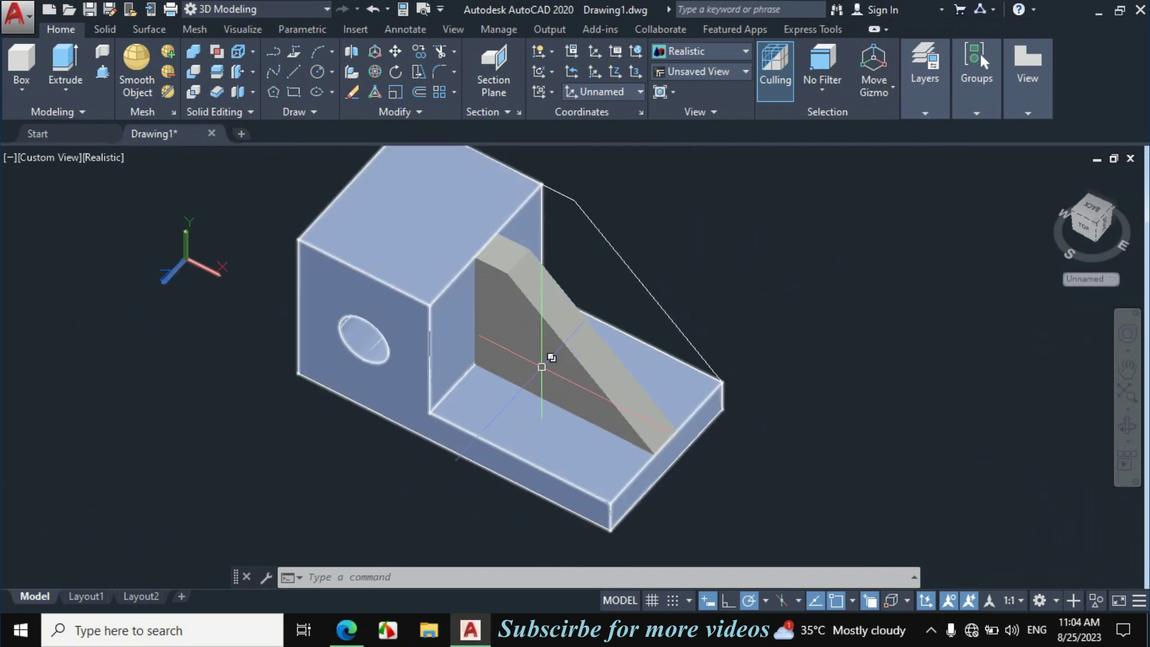
{"action": "key", "text": "Escape"}
{"action": "left_click", "coordinate": [347, 629]}
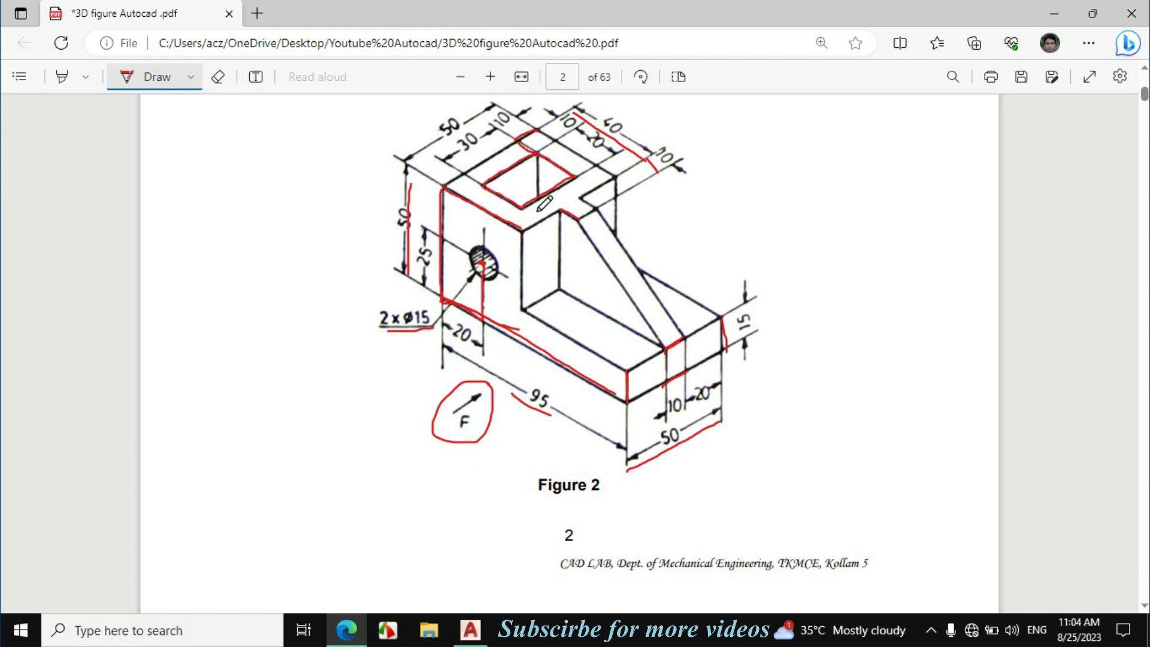
Start a line at the top face's corner and step 10 and 10 in to the slot corner
{"action": "left_click", "coordinate": [470, 629]}
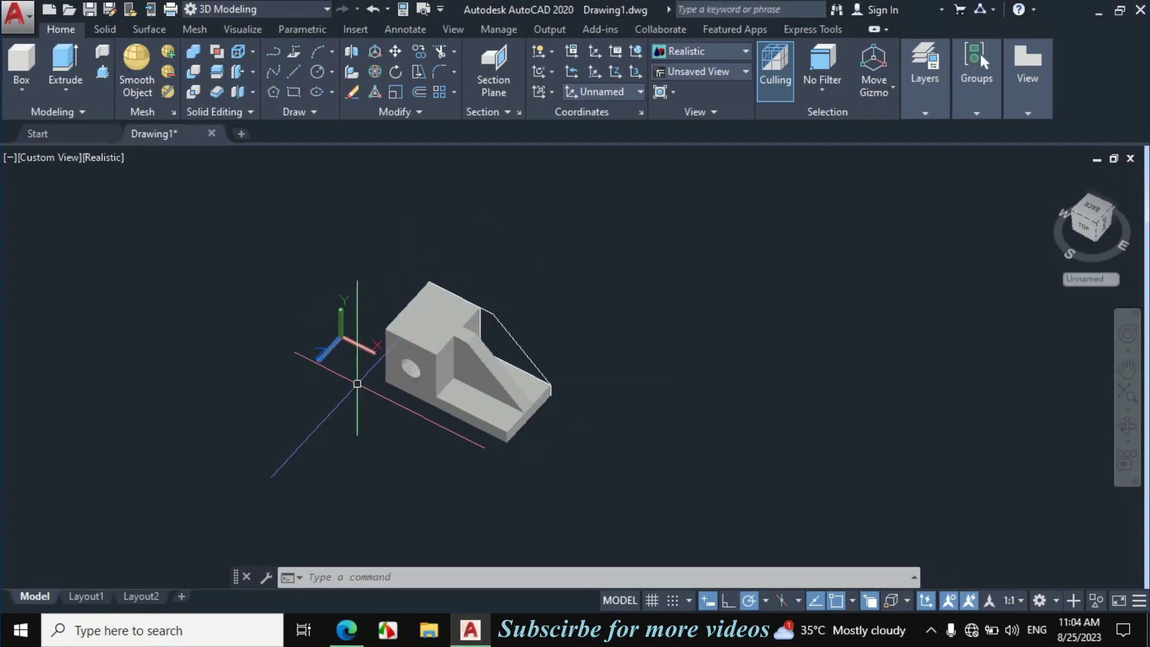
{"action": "scroll", "coordinate": [357, 383], "scroll_direction": "up", "scroll_amount": 3}
{"action": "left_click", "coordinate": [294, 71]}
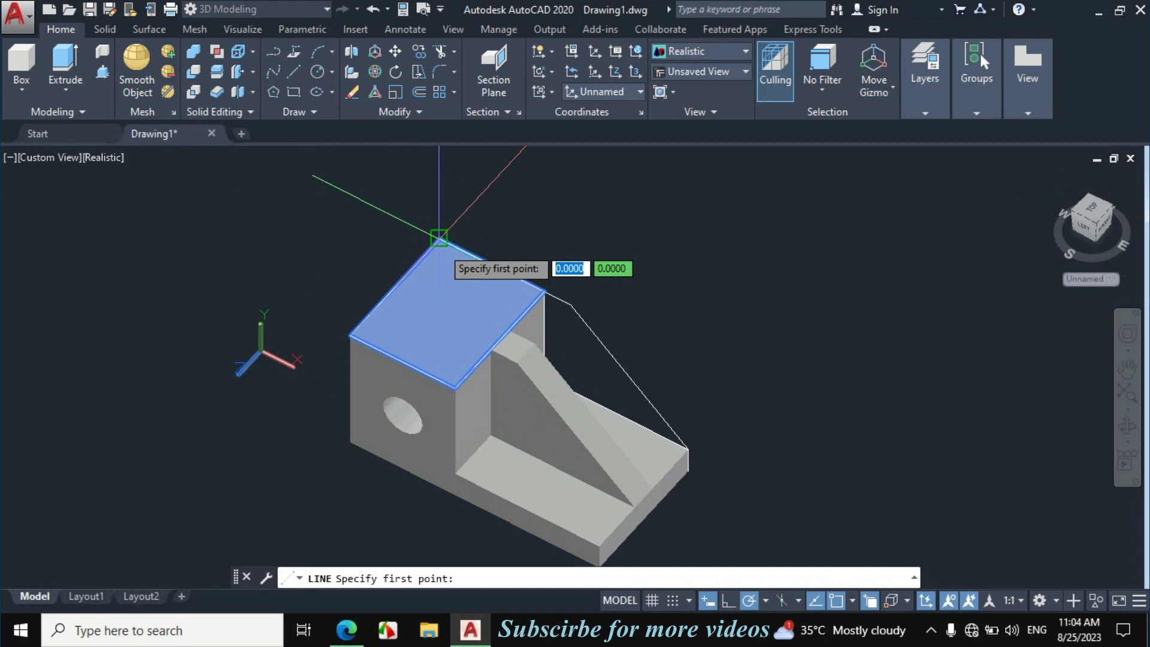
{"action": "left_click", "coordinate": [439, 237]}
{"action": "type", "text": "10"}
{"action": "key", "text": "Return"}
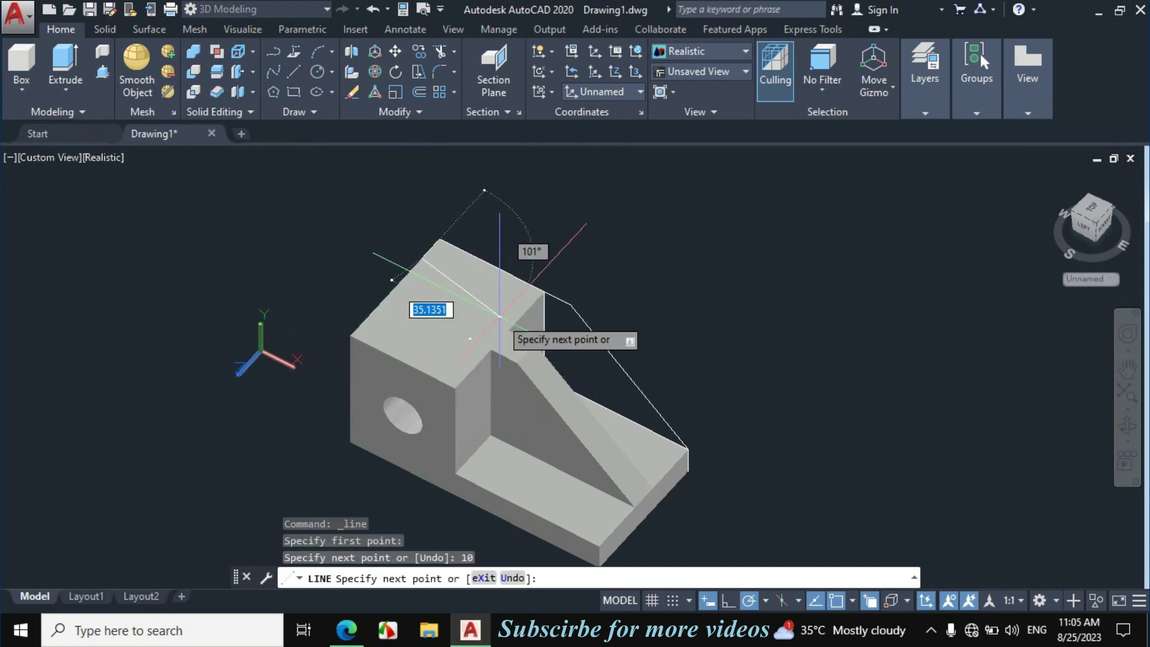
{"action": "scroll", "coordinate": [500, 316], "scroll_direction": "up", "scroll_amount": 2}
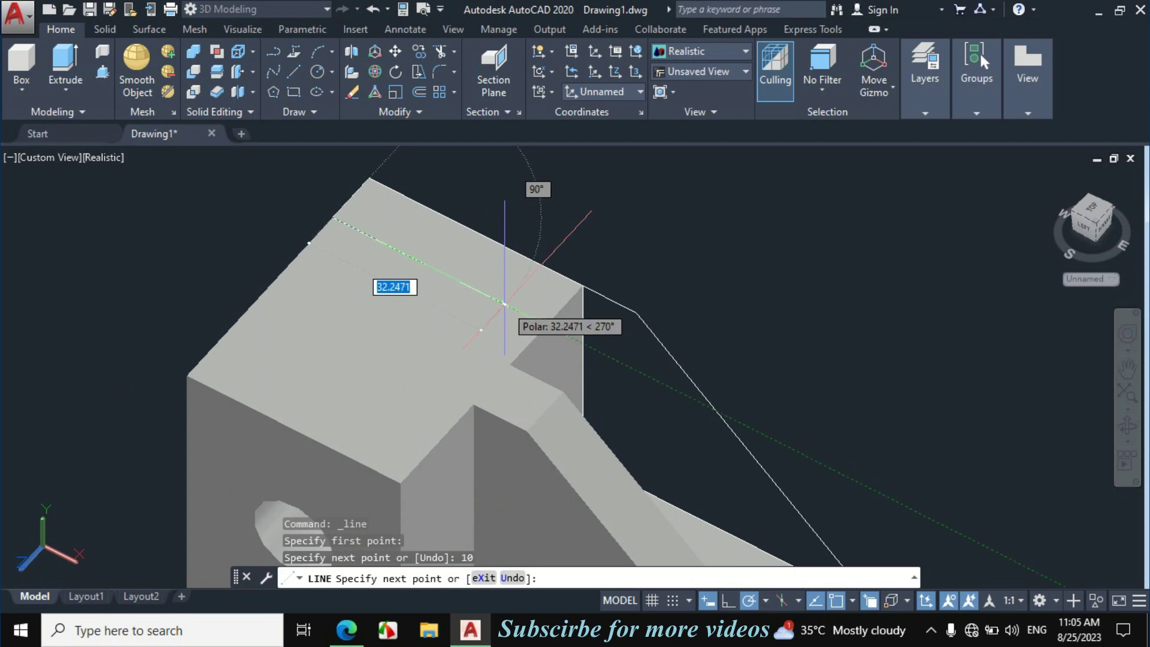
{"action": "type", "text": "10"}
{"action": "key", "text": "Return"}
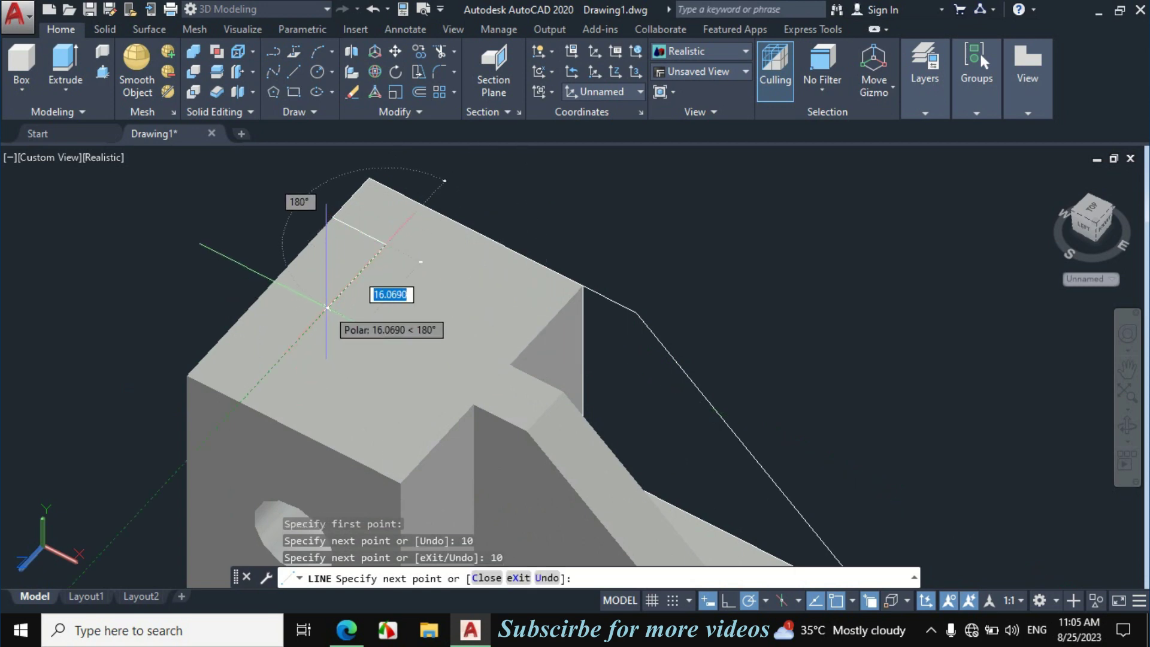
Continue the line with 30, 20 and 30 segments to close the slot rectangle
{"action": "type", "text": "30"}
{"action": "key", "text": "Return"}
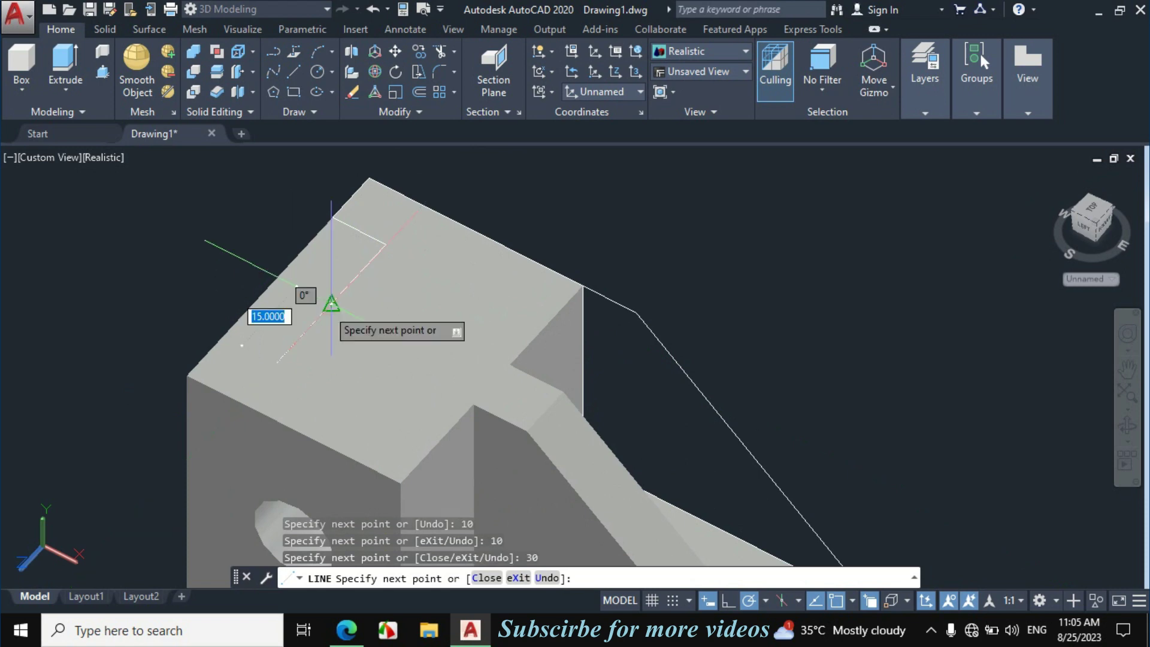
{"action": "type", "text": "20"}
{"action": "key", "text": "Return"}
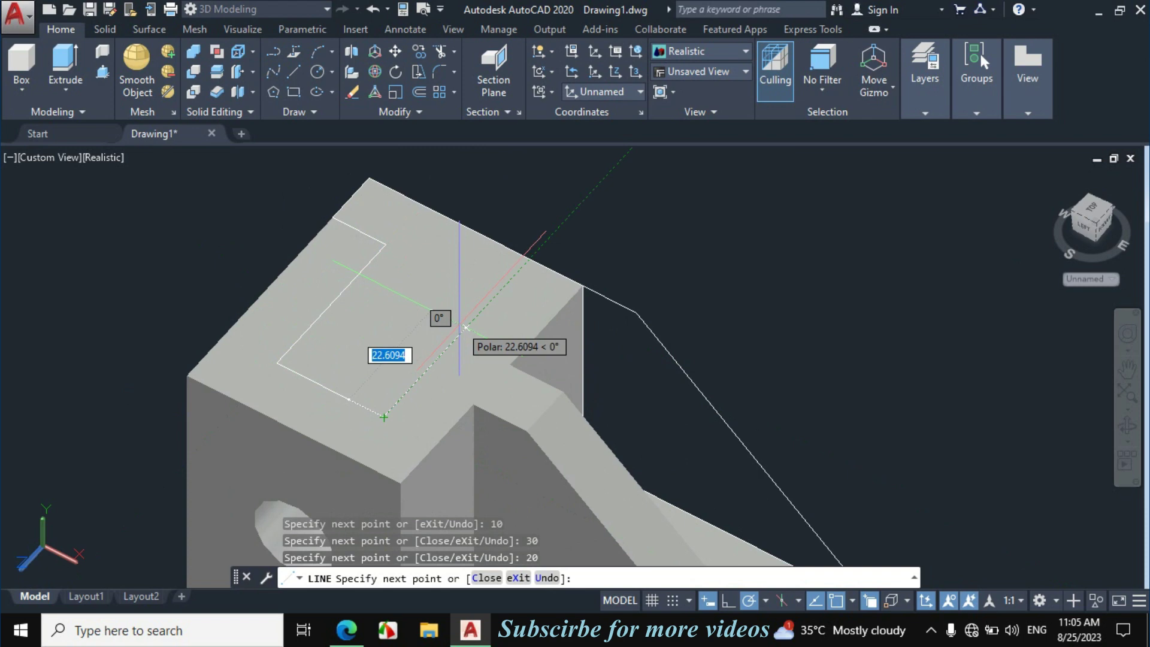
{"action": "key", "text": "Return"}
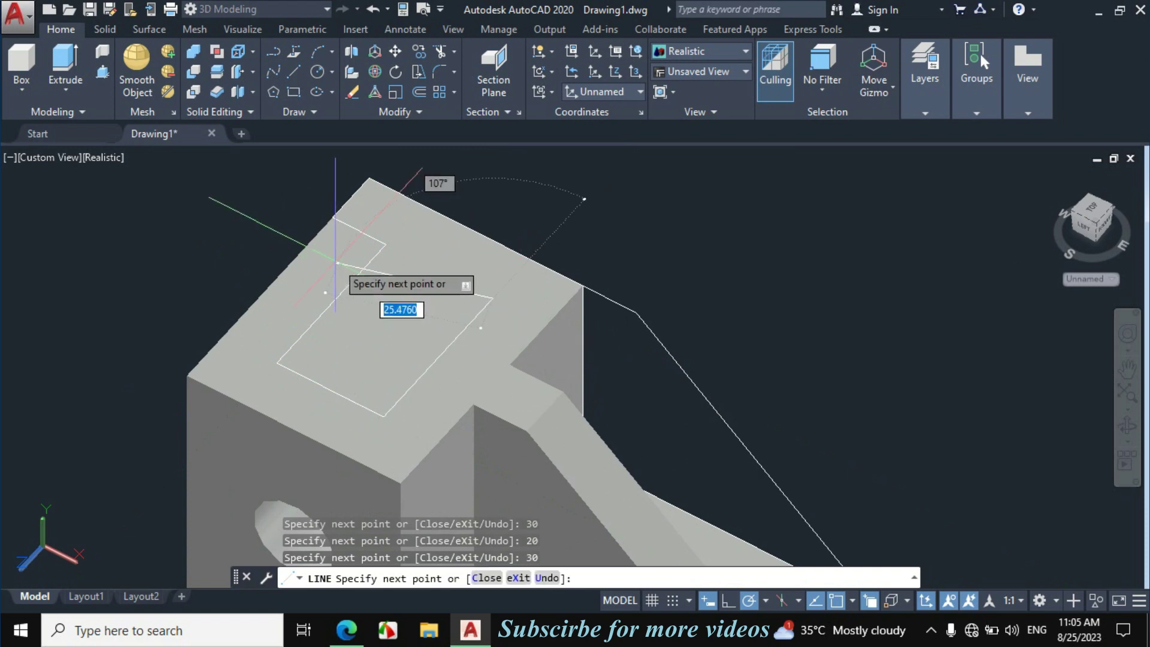
{"action": "key", "text": "BackSpace"}
{"action": "key", "text": "Escape"}
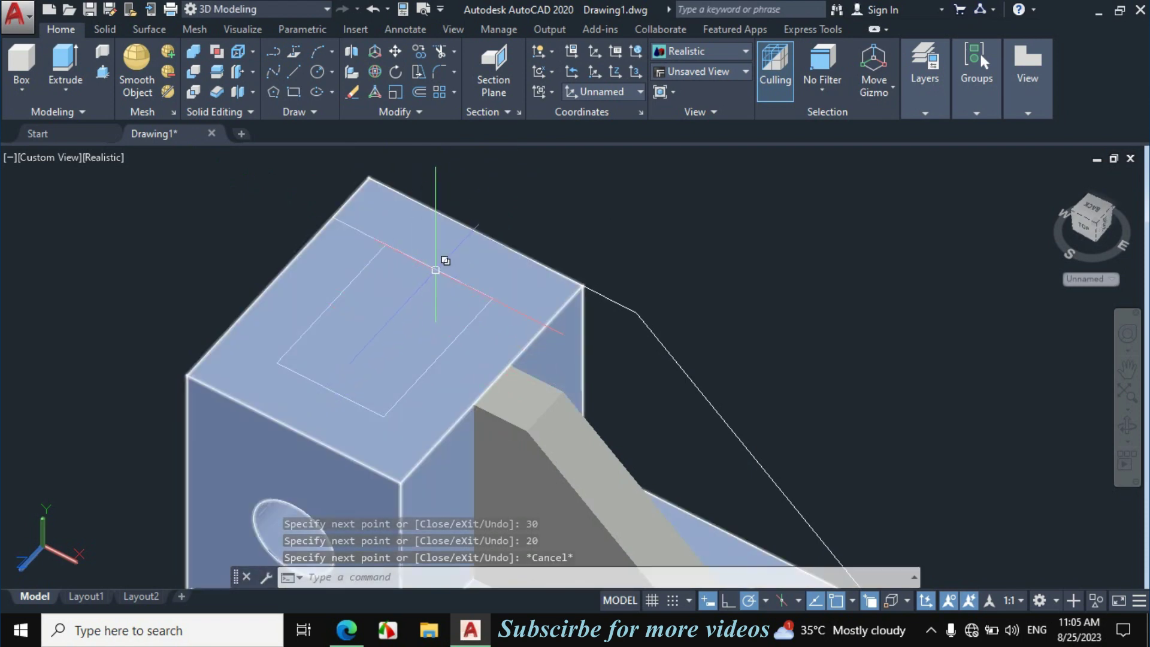
Select the slot rectangle's four edge lines, cycling past the solid each time
{"action": "left_click", "coordinate": [437, 271]}
{"action": "left_click", "coordinate": [508, 350]}
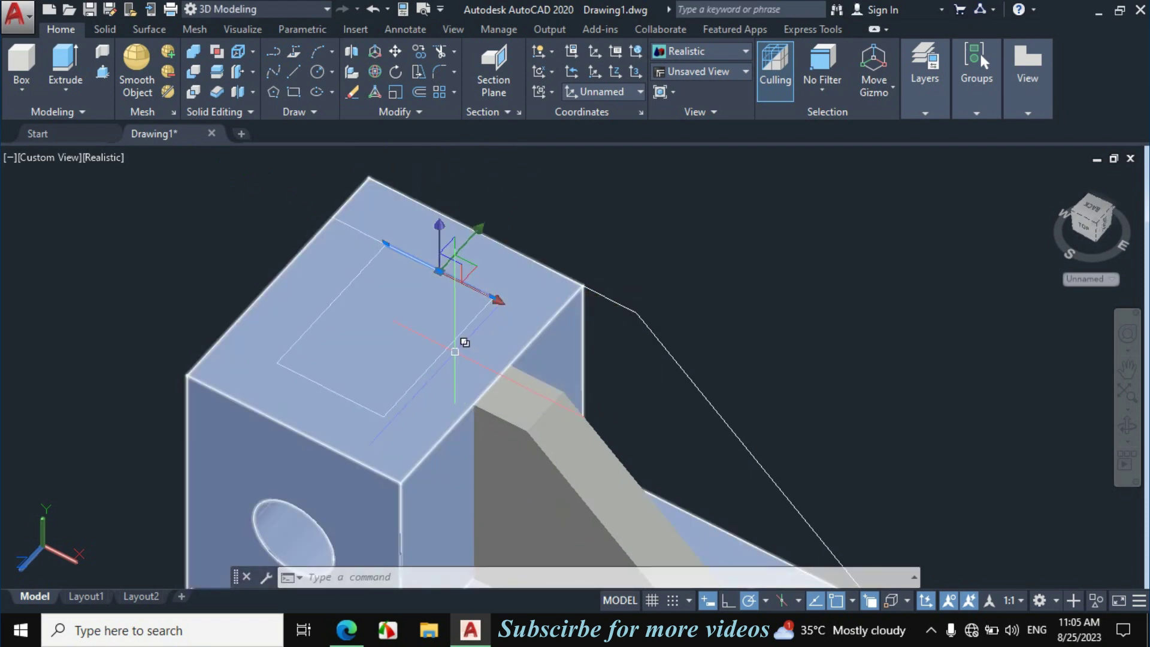
{"action": "left_click", "coordinate": [448, 344]}
{"action": "left_click", "coordinate": [514, 403]}
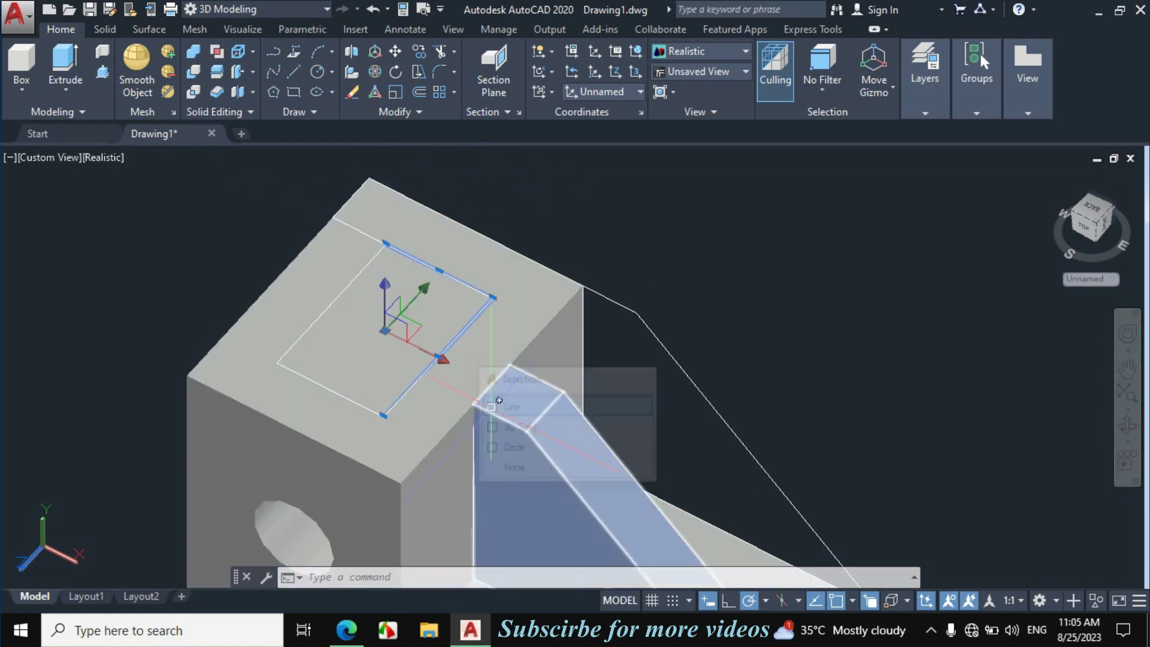
{"action": "left_click", "coordinate": [344, 397]}
{"action": "left_click", "coordinate": [449, 477]}
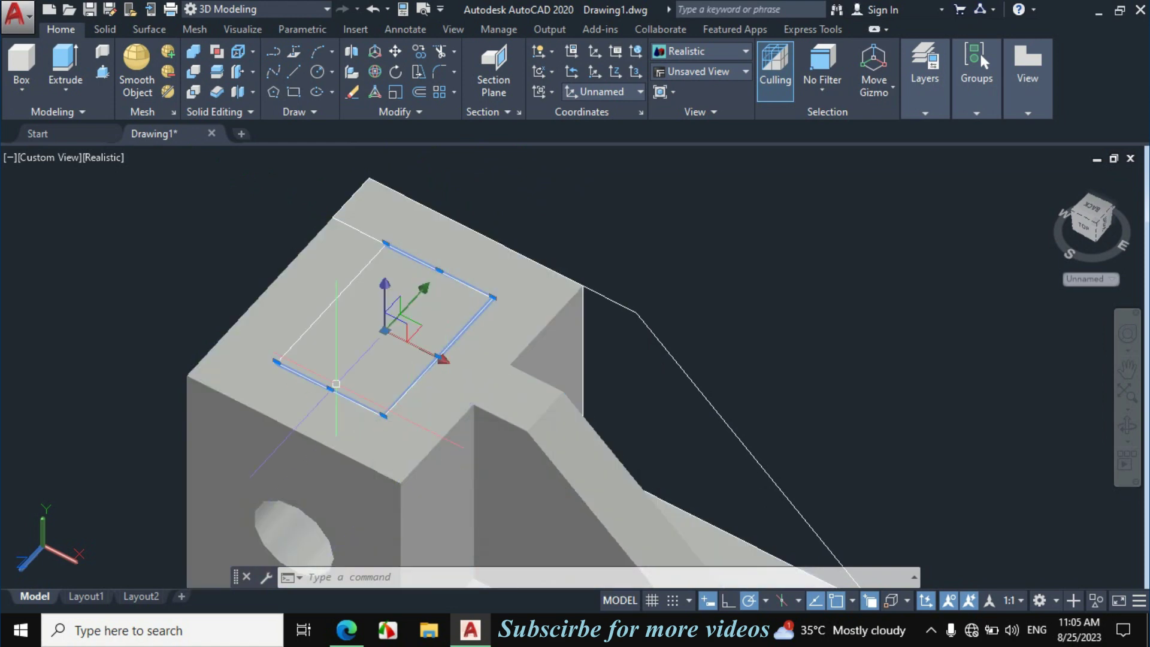
{"action": "left_click", "coordinate": [331, 301]}
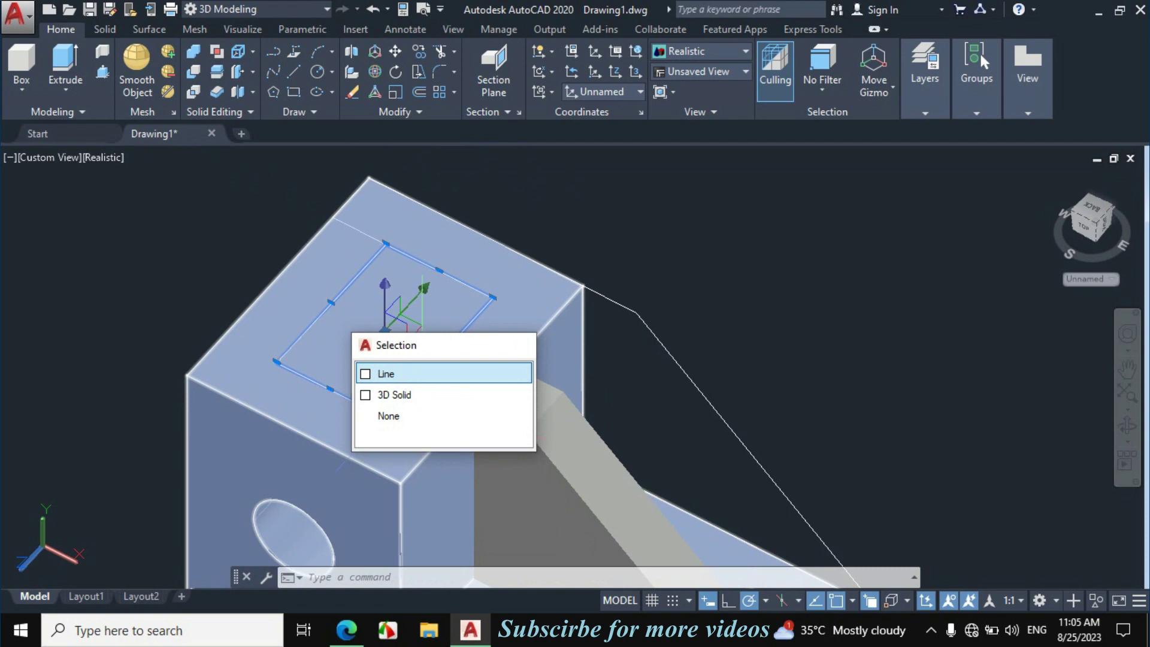
{"action": "left_click", "coordinate": [386, 374]}
Join the four selected lines into one polyline with J
{"action": "type", "text": "j"}
{"action": "key", "text": "Return"}
{"action": "scroll", "coordinate": [675, 202], "scroll_direction": "down", "scroll_amount": 3}
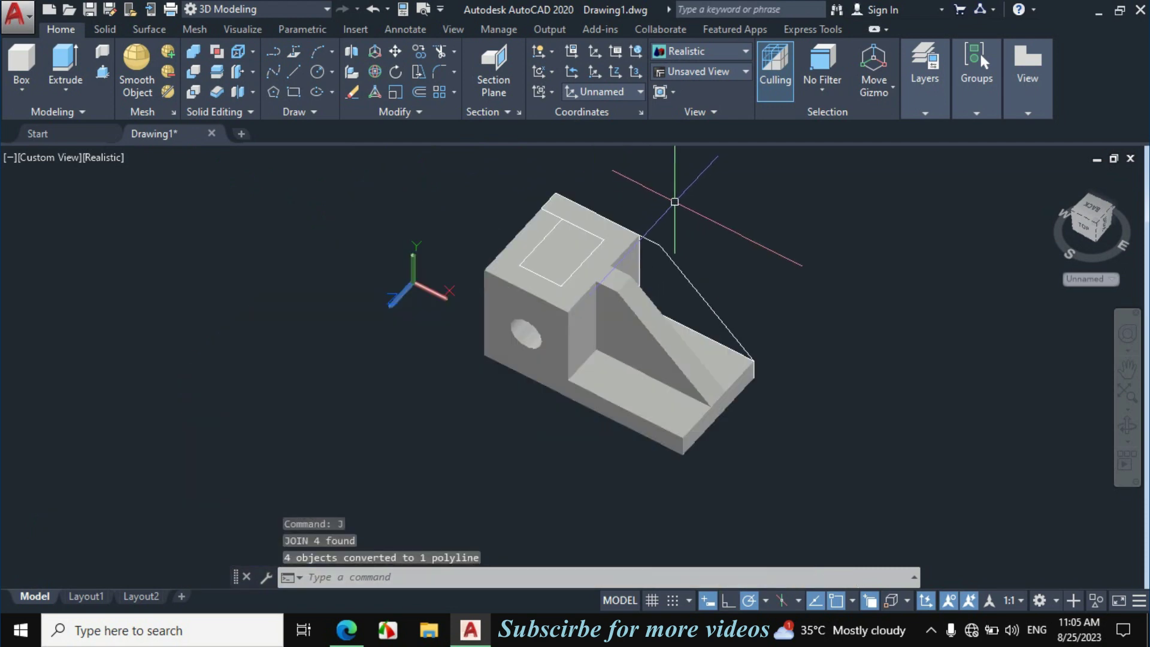
{"action": "left_click", "coordinate": [346, 629]}
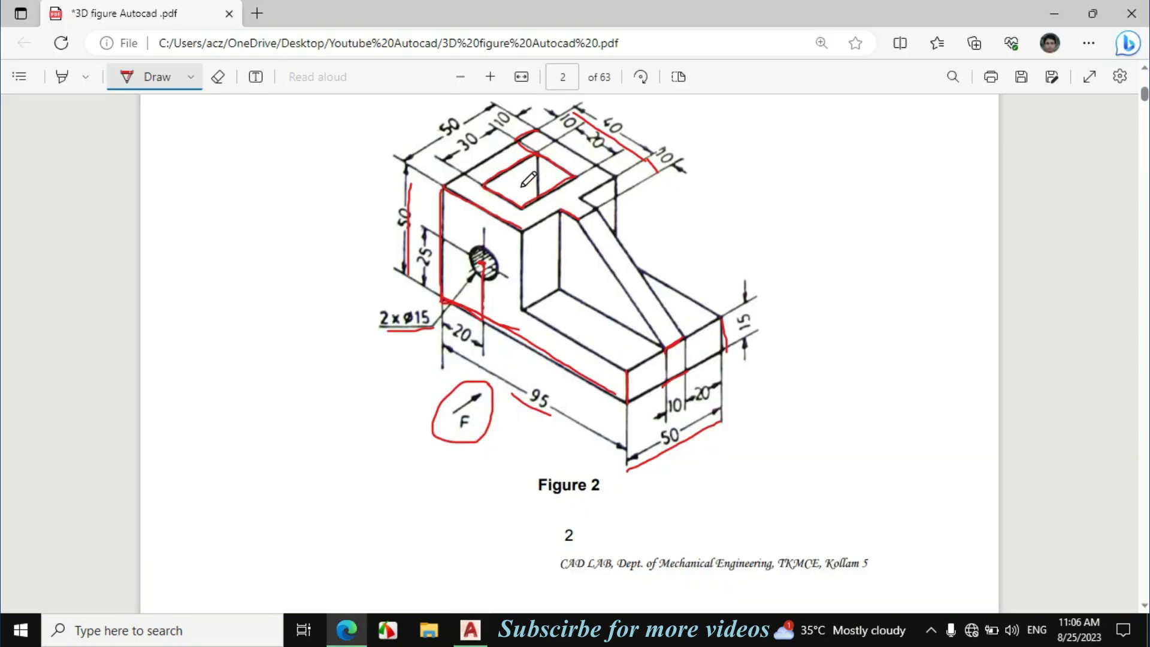
{"action": "left_click", "coordinate": [472, 629]}
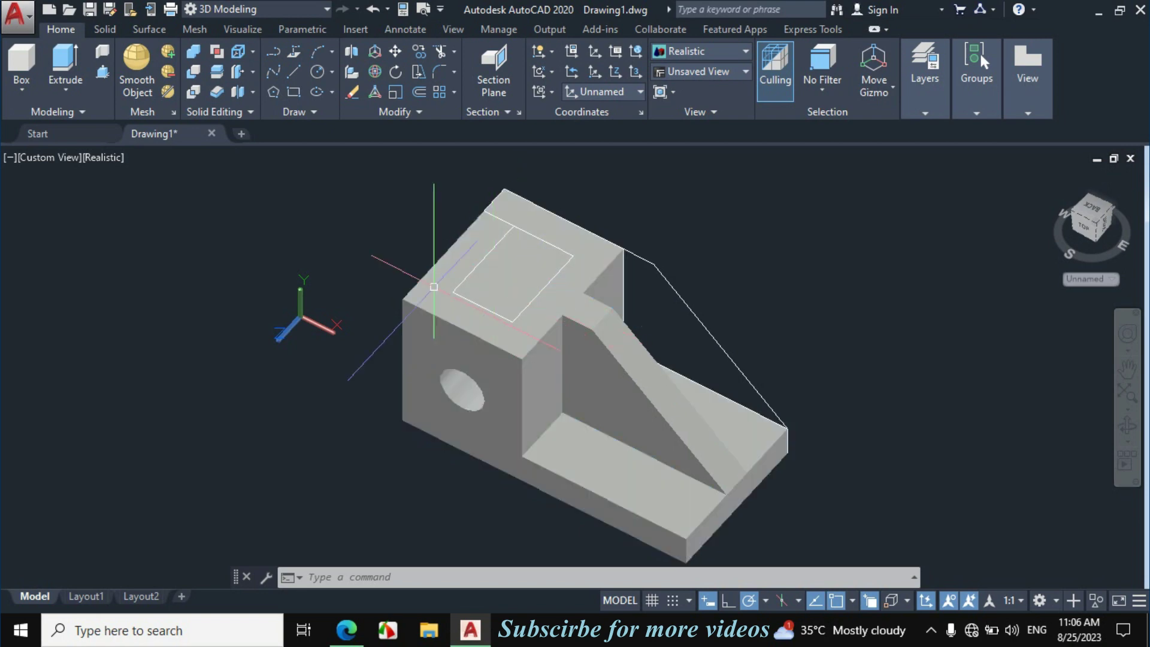
Press-pull the top-face rectangle downward into the upright block to cut an open square pocket
{"action": "left_click", "coordinate": [103, 76]}
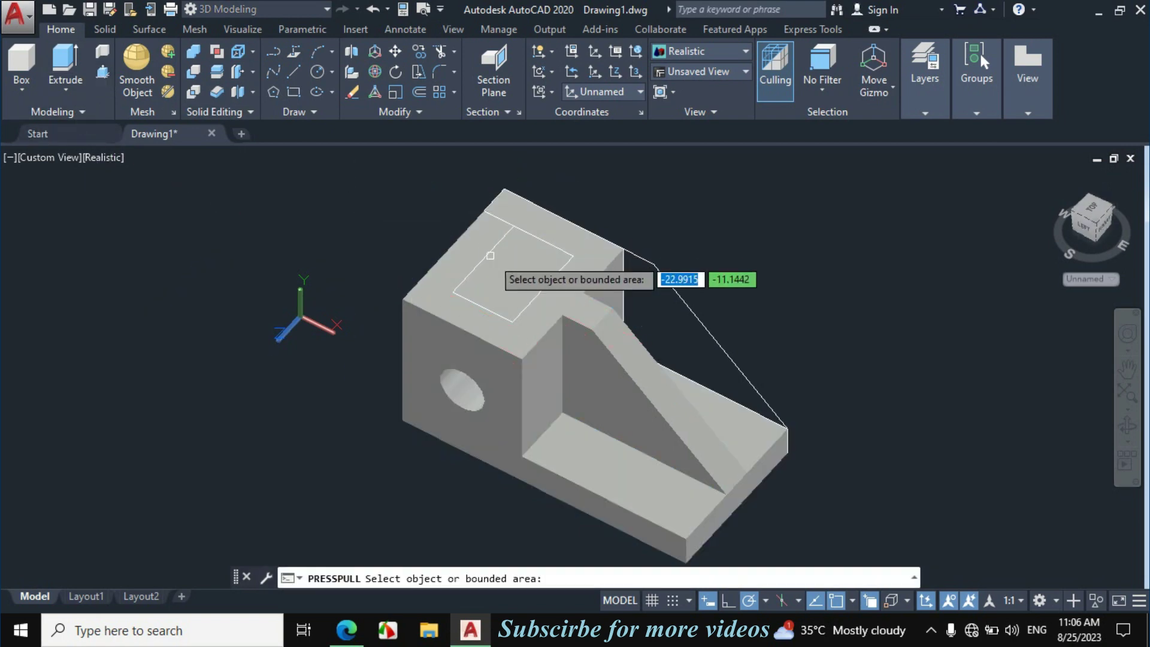
{"action": "left_click", "coordinate": [513, 270]}
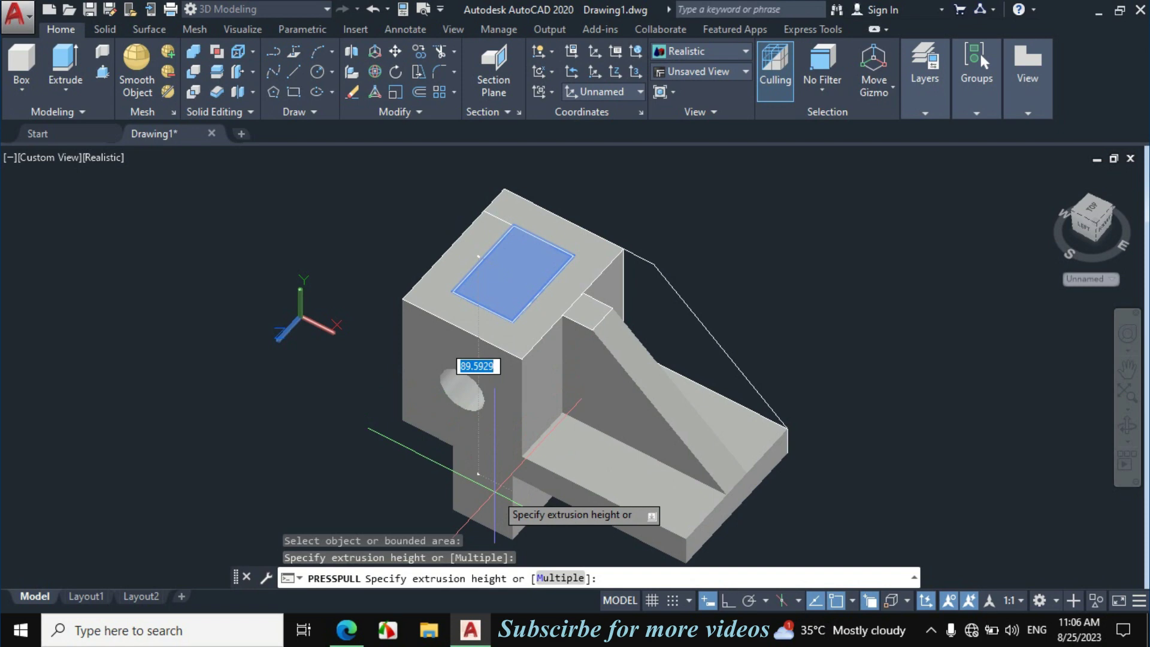
{"action": "left_click", "coordinate": [494, 490]}
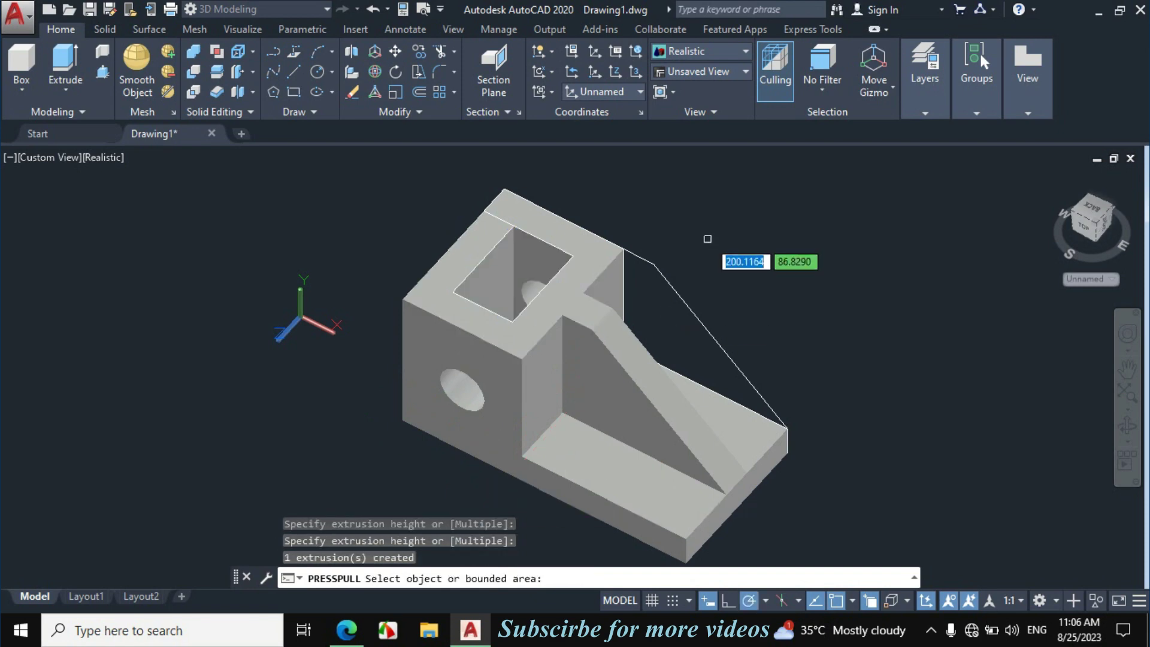
{"action": "key", "text": "Return"}
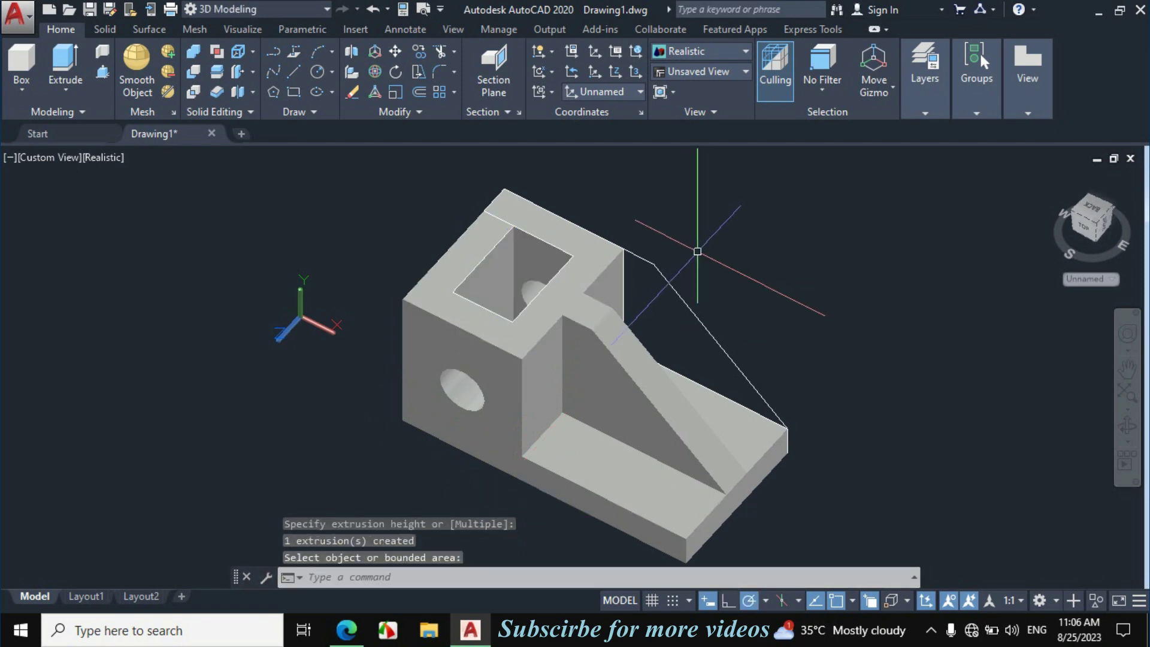
Union all the bracket's solid pieces into a single solid
{"action": "left_click", "coordinate": [195, 49]}
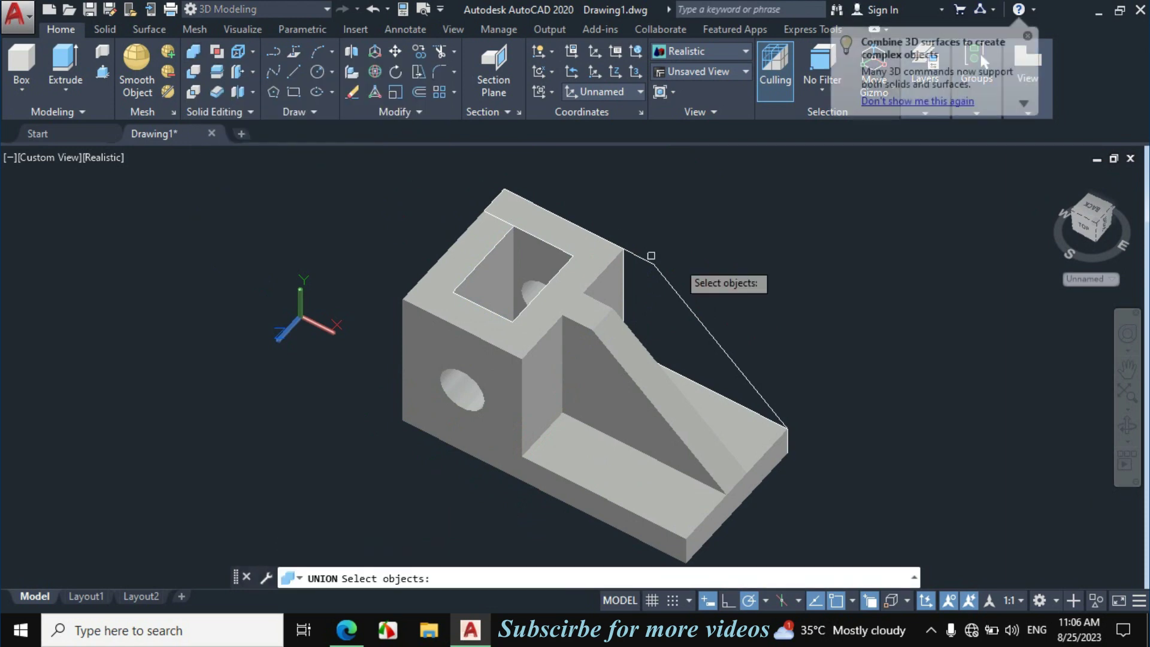
{"action": "left_click", "coordinate": [867, 250]}
{"action": "left_click", "coordinate": [413, 499]}
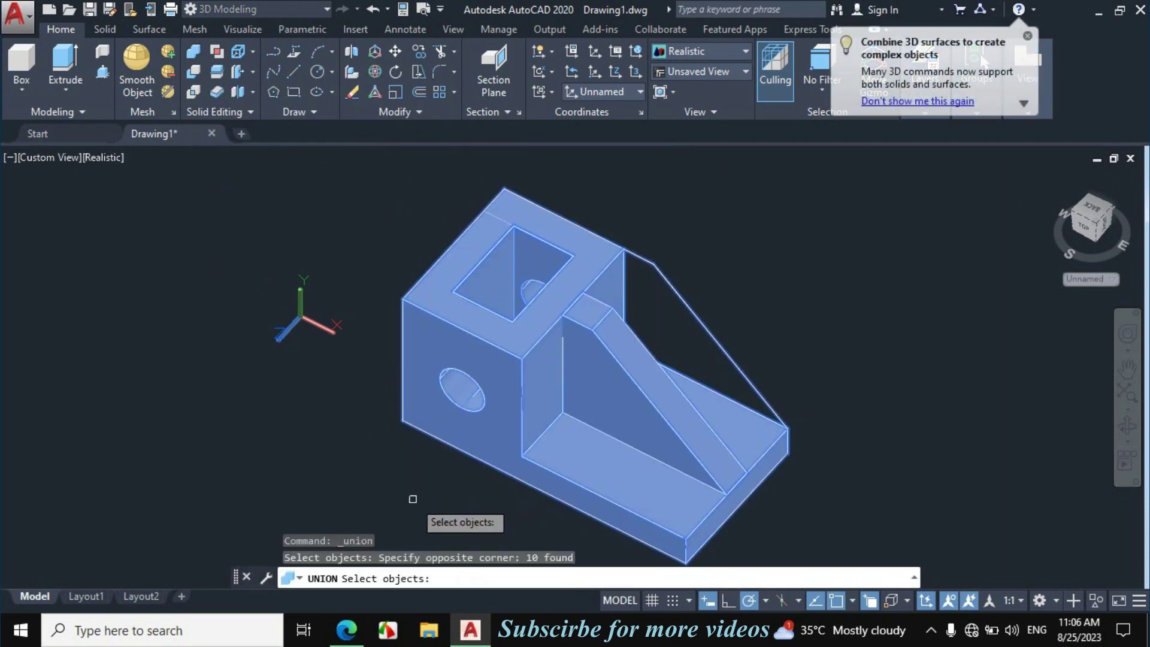
{"action": "key", "text": "Return"}
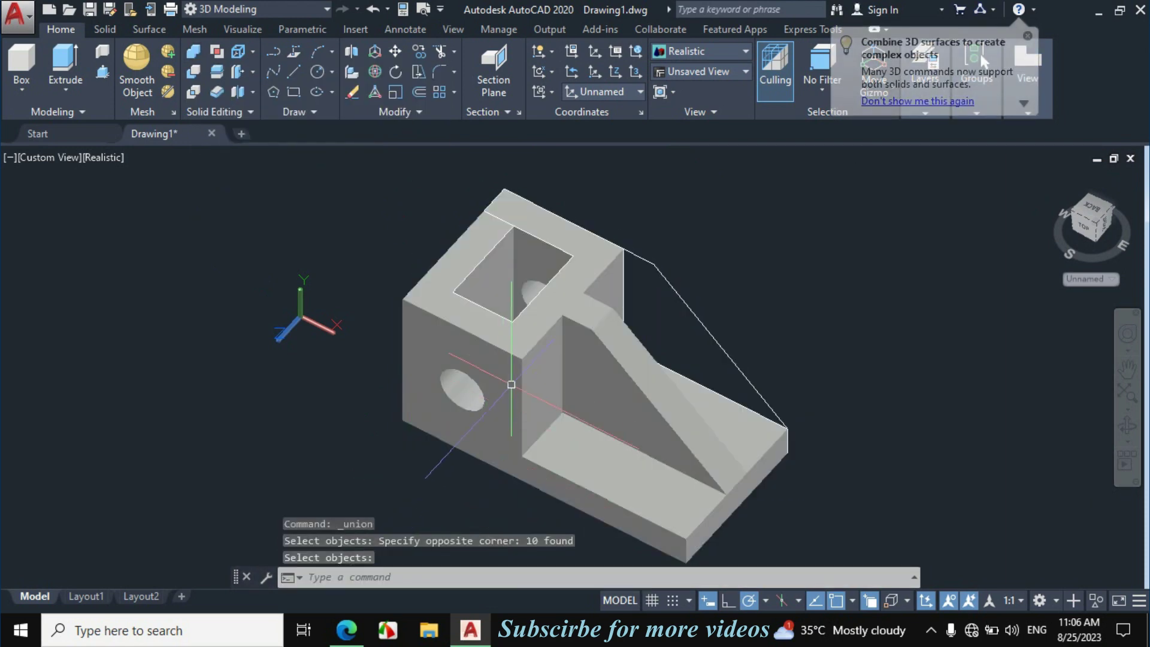
Erase the leftover 2D profile wireframe lines beneath the united bracket
{"action": "left_click", "coordinate": [518, 361]}
{"action": "left_click", "coordinate": [626, 329]}
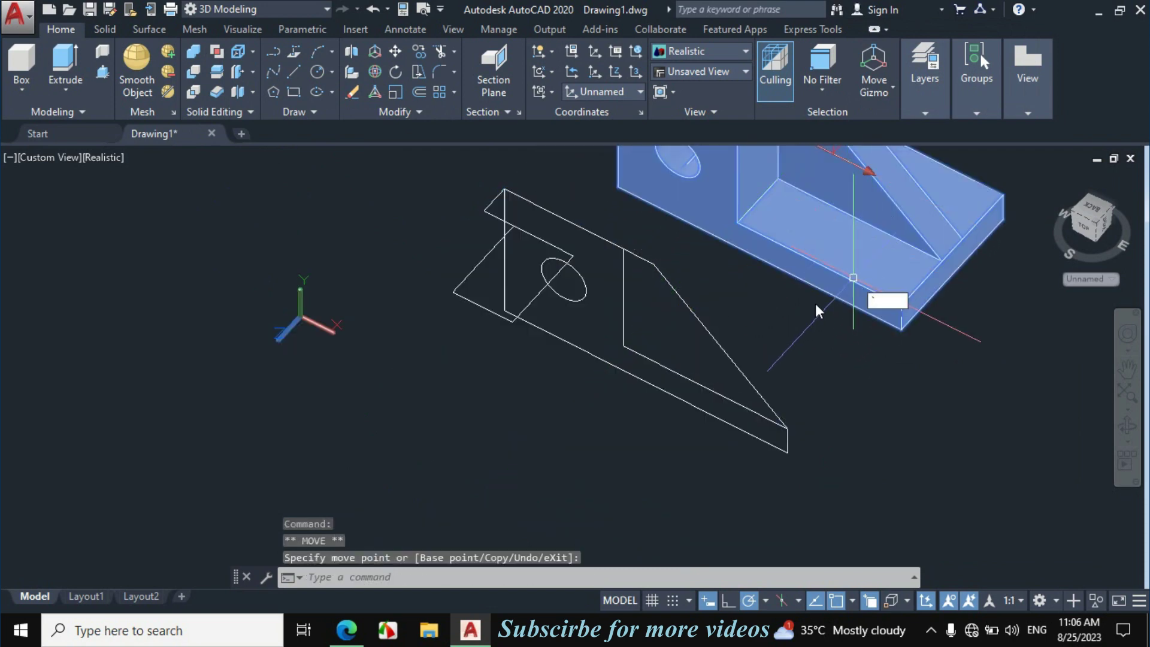
{"action": "key", "text": "Escape"}
{"action": "left_click", "coordinate": [765, 289]}
{"action": "left_click", "coordinate": [525, 325]}
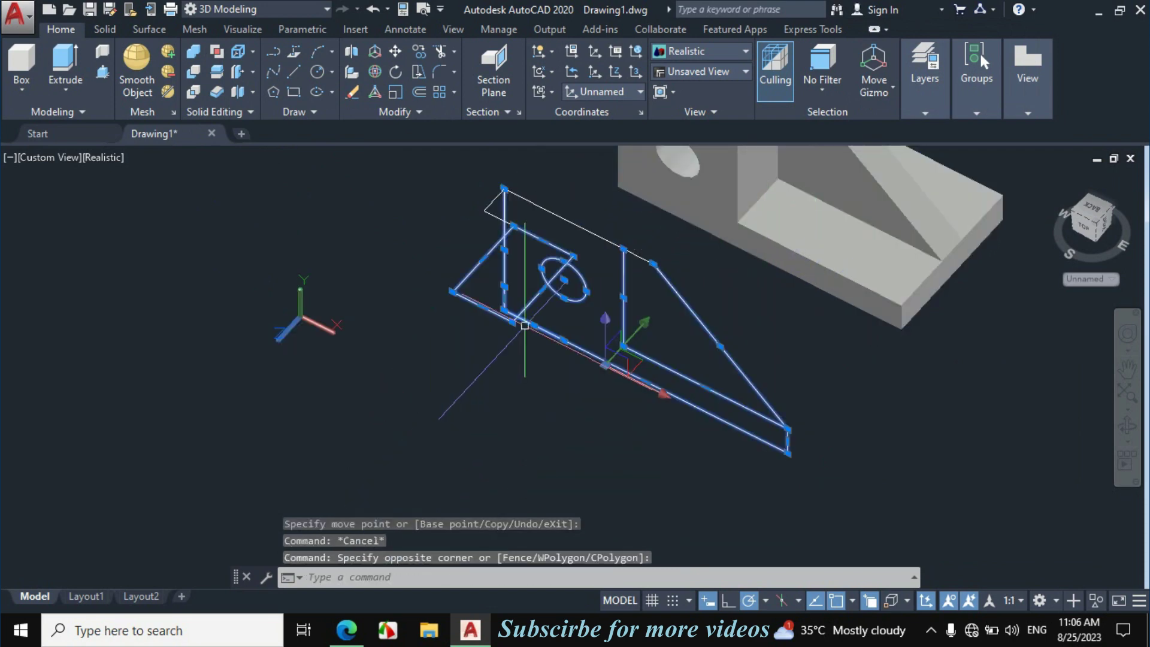
{"action": "left_click", "coordinate": [599, 213]}
{"action": "left_click", "coordinate": [470, 290]}
{"action": "left_click", "coordinate": [539, 185]}
{"action": "left_click", "coordinate": [607, 236]}
{"action": "left_click", "coordinate": [662, 226]}
{"action": "left_click", "coordinate": [606, 321]}
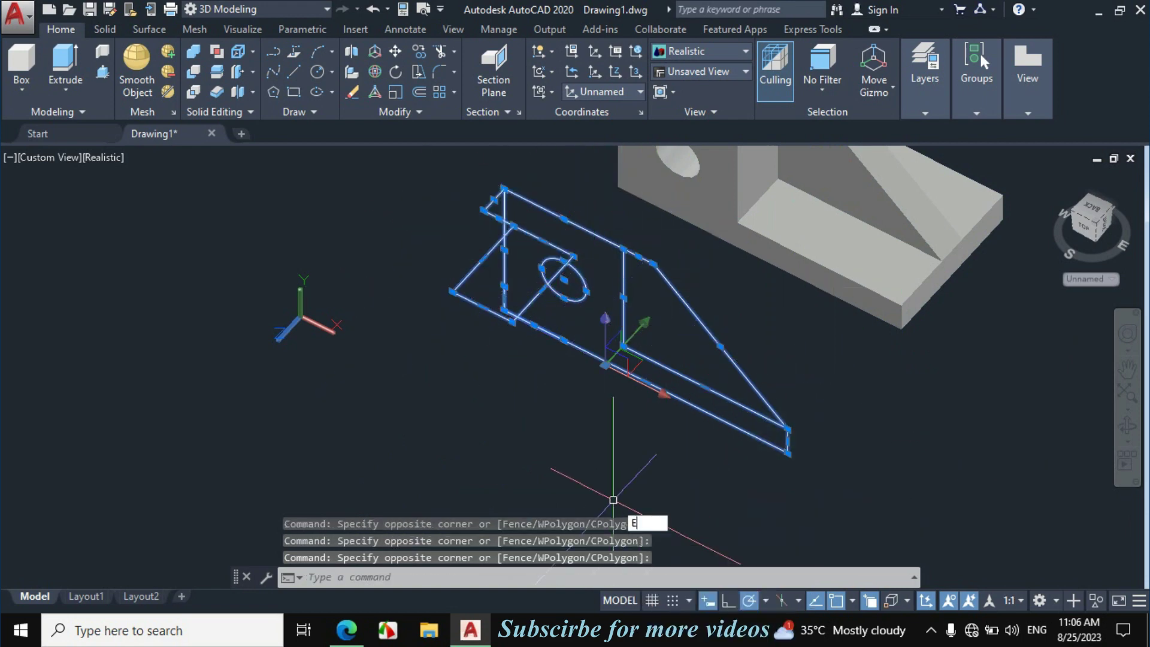
{"action": "key", "text": "Return"}
Zoom out and back in, then orbit around the finished bracket
{"action": "scroll", "coordinate": [611, 501], "scroll_direction": "down", "scroll_amount": 3}
{"action": "scroll", "coordinate": [411, 473], "scroll_direction": "up", "scroll_amount": 3}
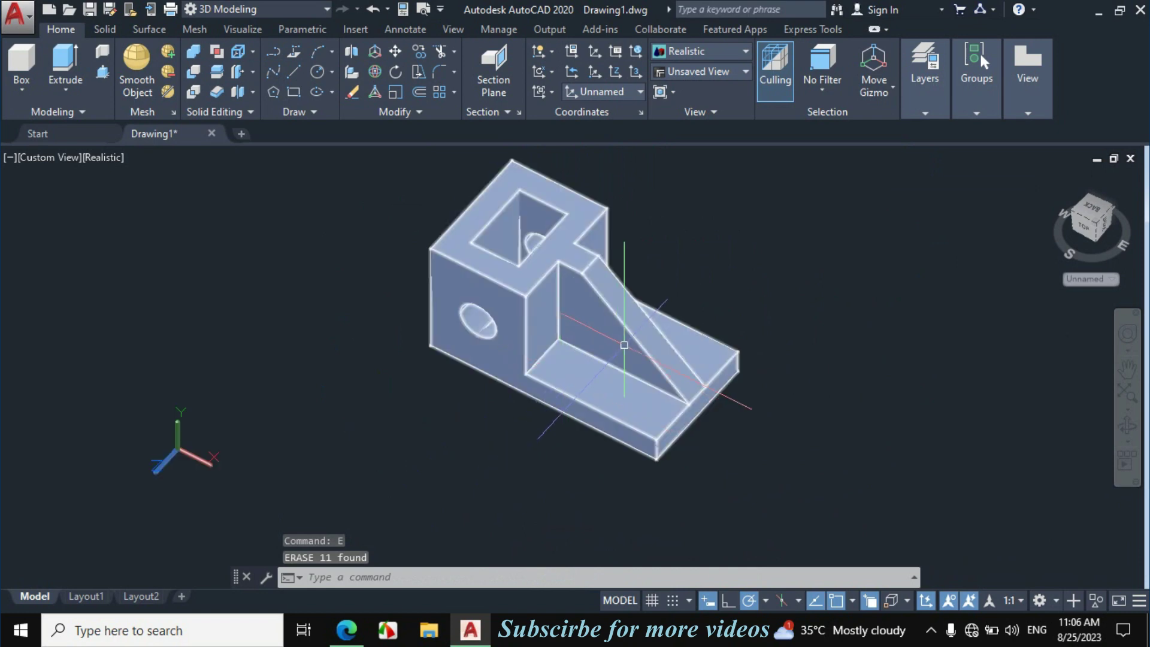
{"action": "left_click", "coordinate": [1128, 426]}
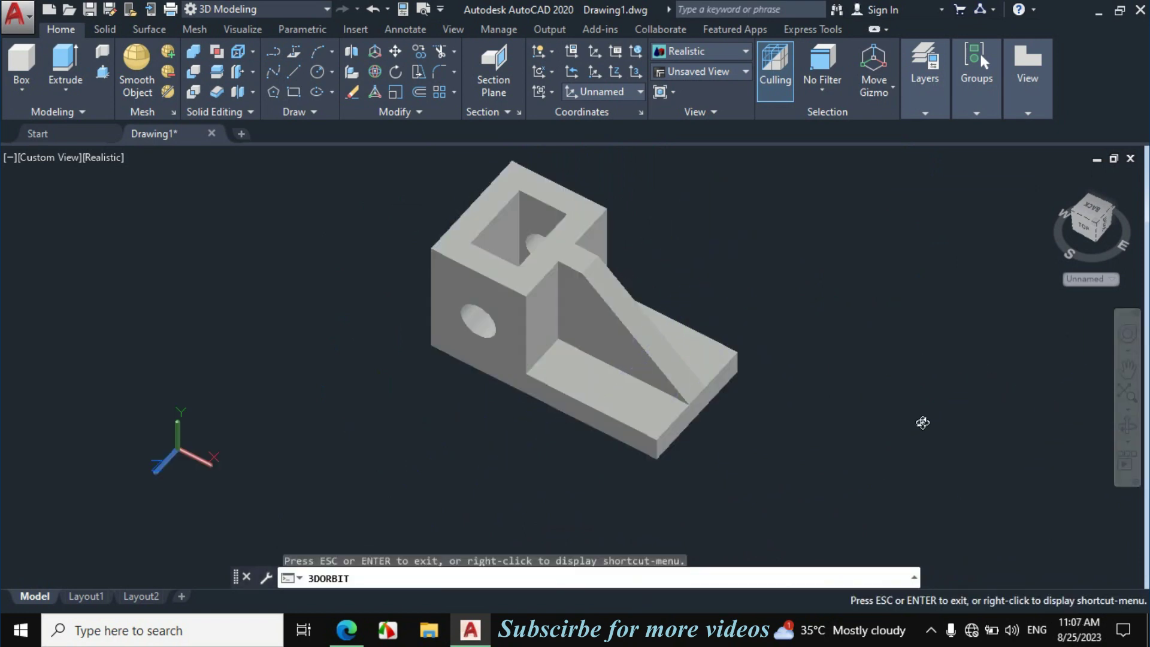